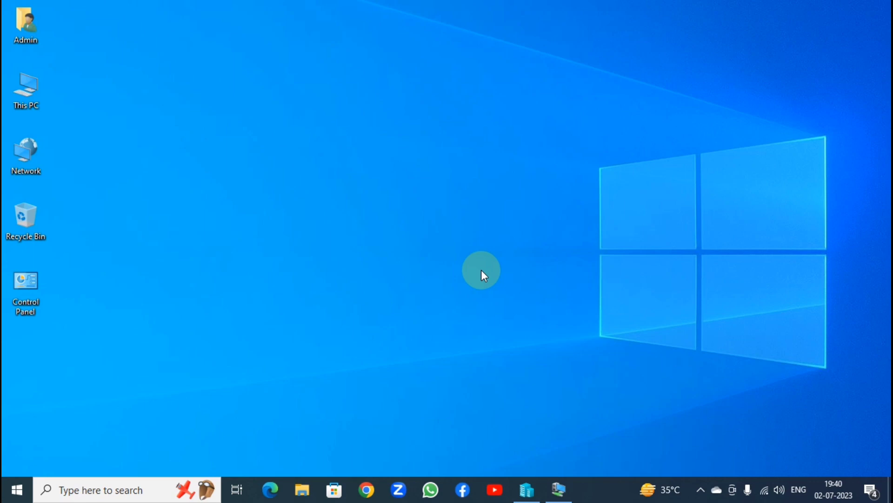
Switch on Sticky Keys with five Shift presses and accept its confirmation prompt
key("shift")
key("shift")
key("shift")
key("shift")
key("shift")
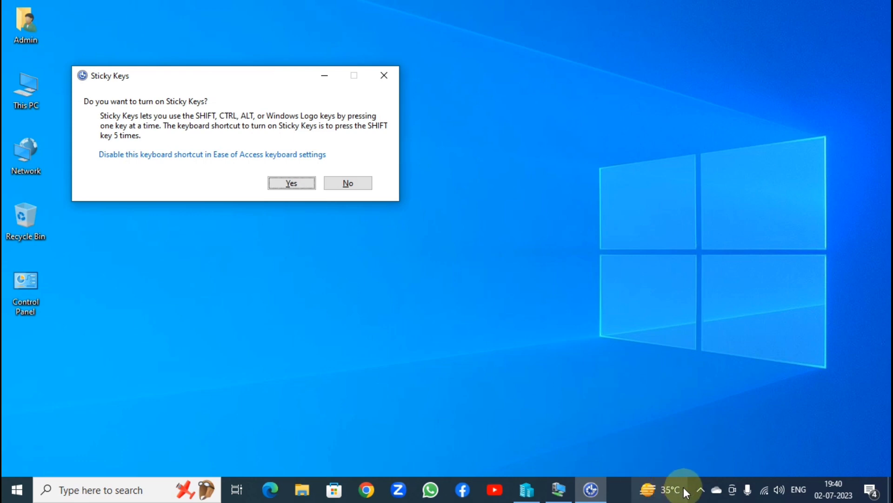
left_click(292, 183)
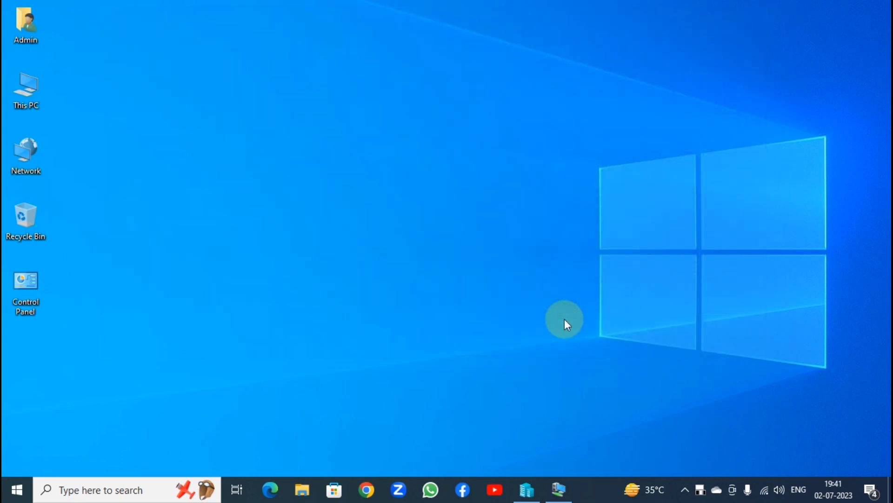
Bring up the security screen, open File Explorer on Quick access, close it, then open Run
key("ctrl+alt+Delete")
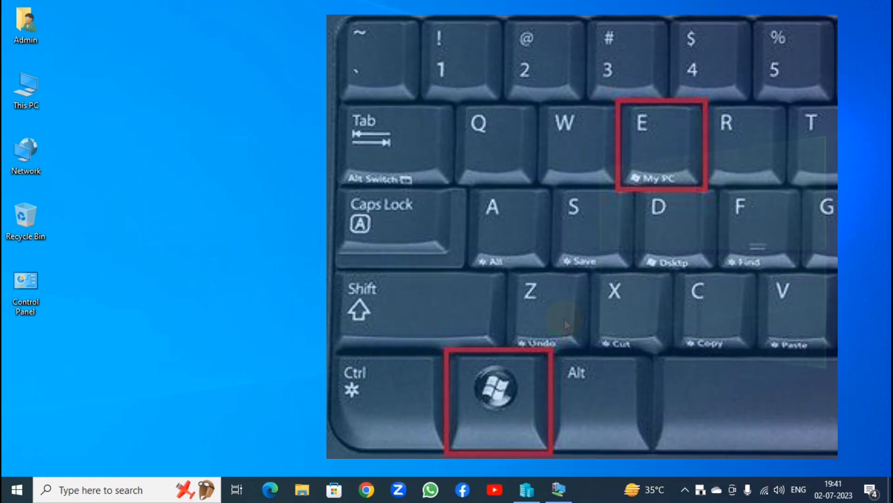
key("super+e")
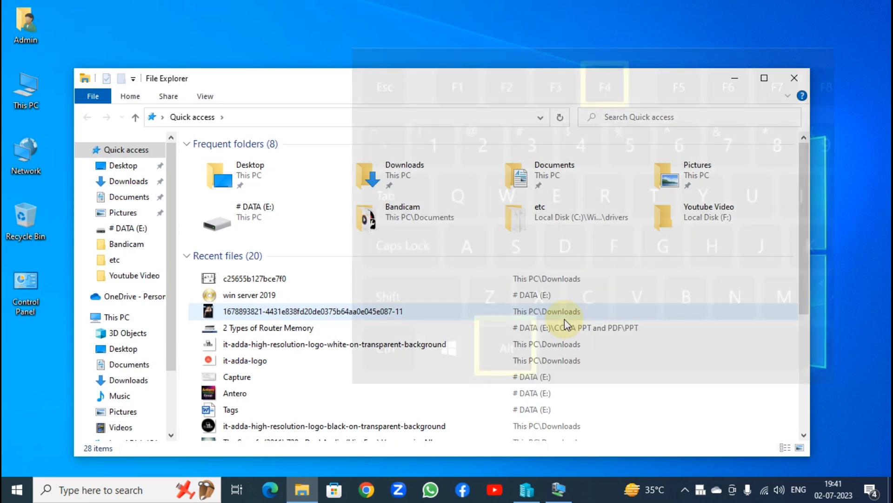
key("alt")
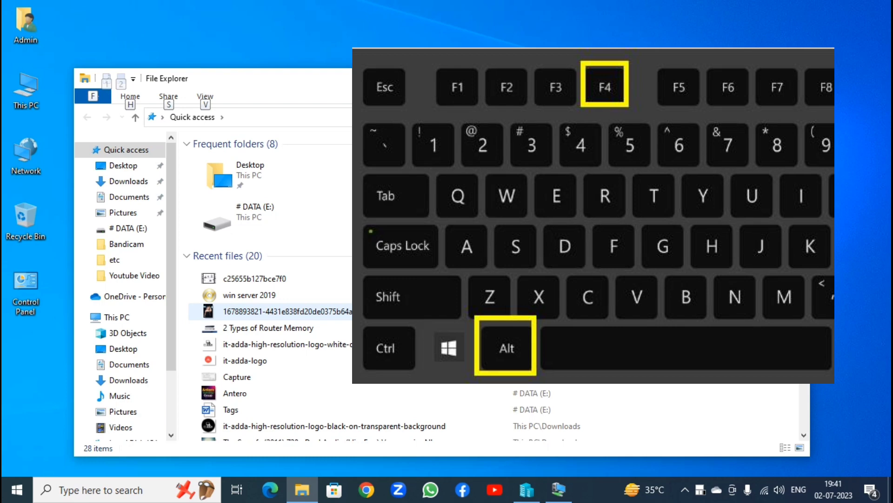
key("alt+F4")
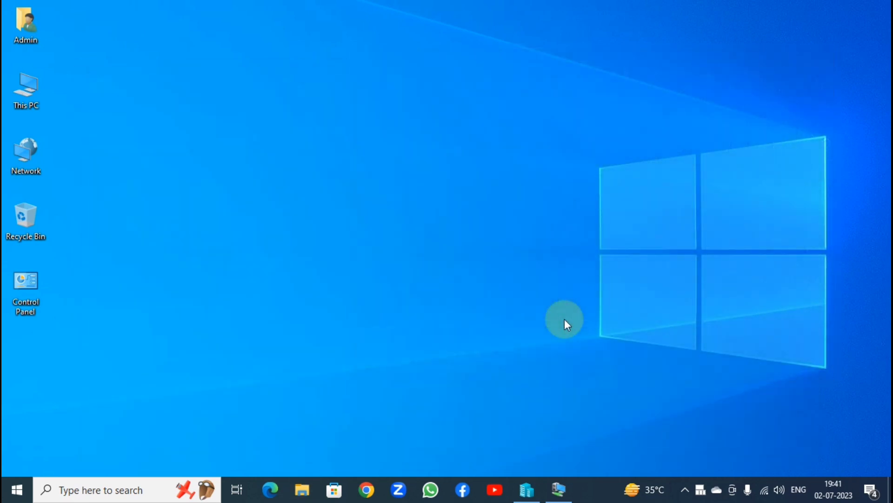
key("super+r")
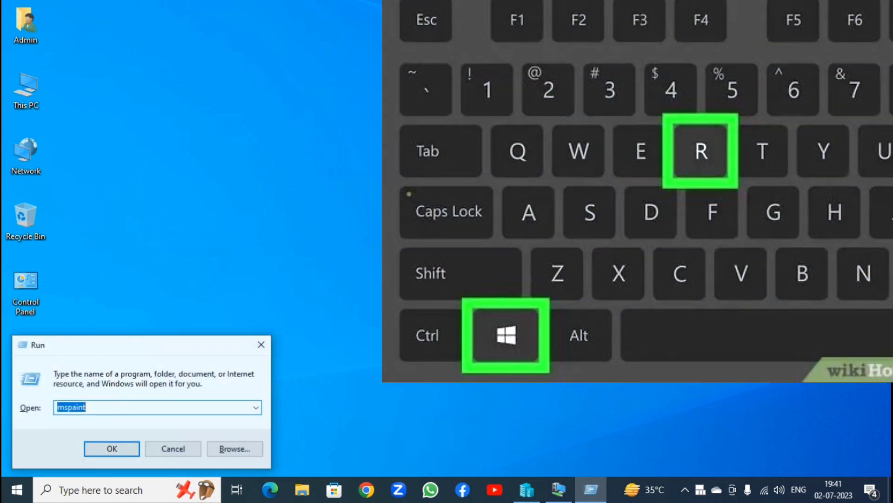
Dismiss the Run box with Esc without launching anything
key("Escape")
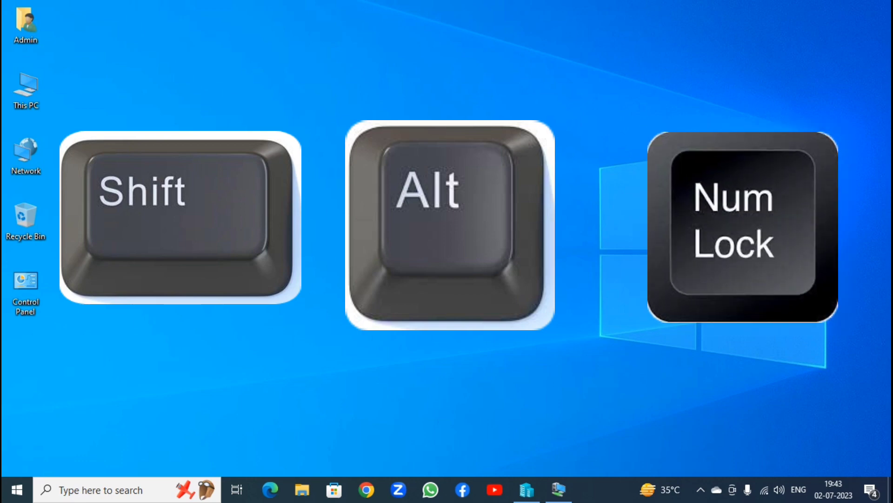
Enable Mouse Keys with Left Alt+Left Shift+Num Lock and confirm with Yes
key("alt+shift+Num_Lock")
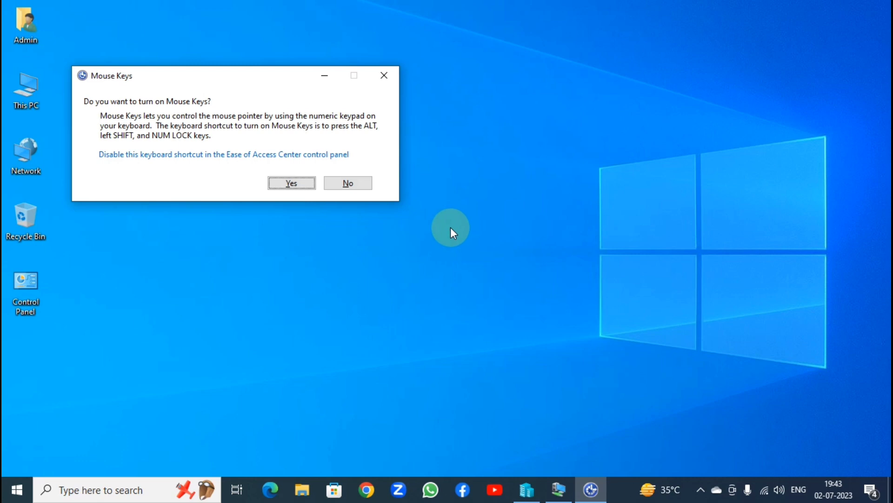
left_click(292, 183)
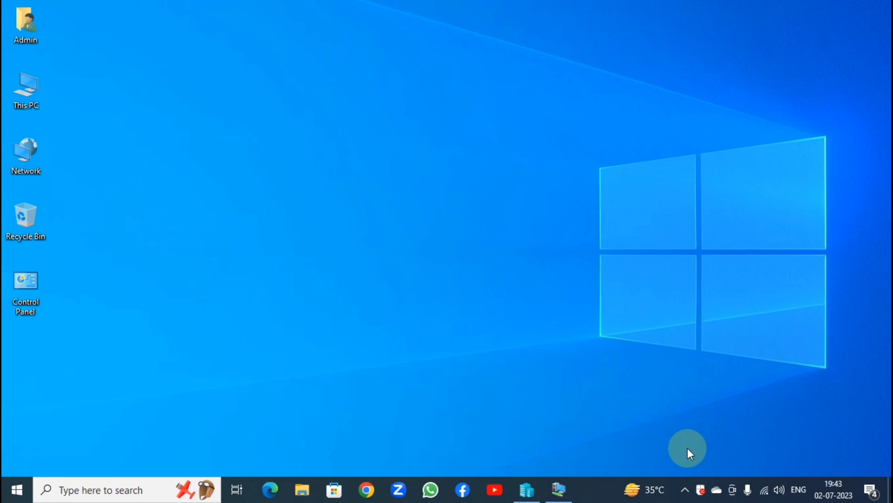
Toggle Num Lock so Mouse Keys becomes active on the numeric keypad
key("Num_Lock")
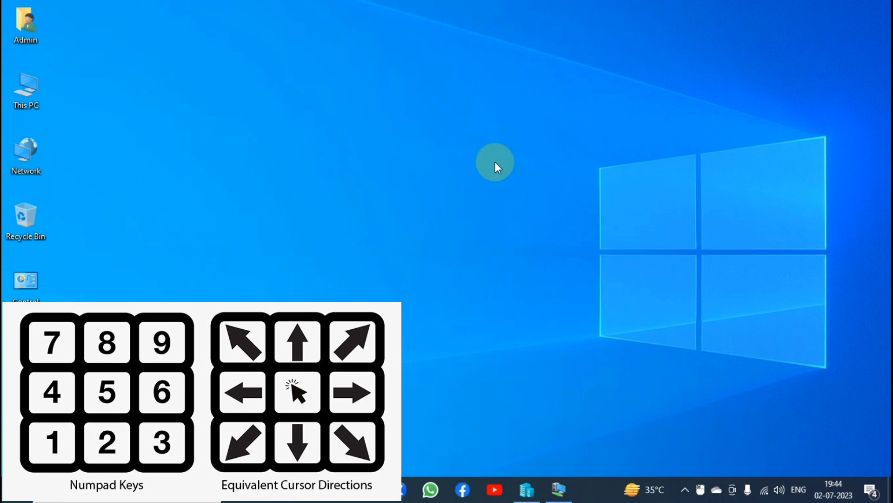
Refresh the Windows 10 desktop through its right-click menu using the keyboard
right_click(495, 304)
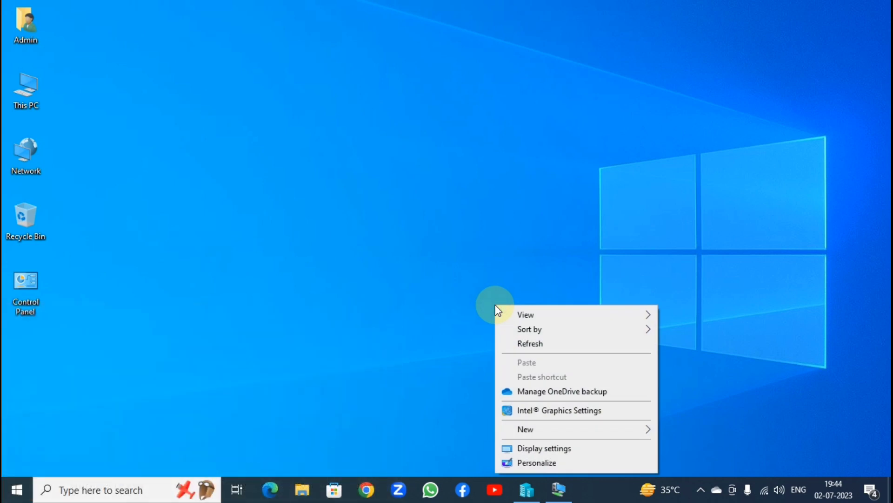
key("Down")
key("Down")
key("Down")
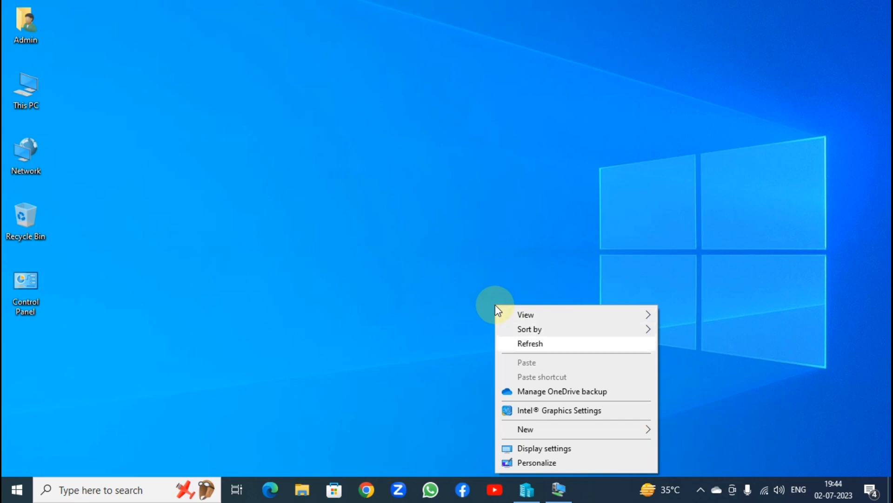
key("Return")
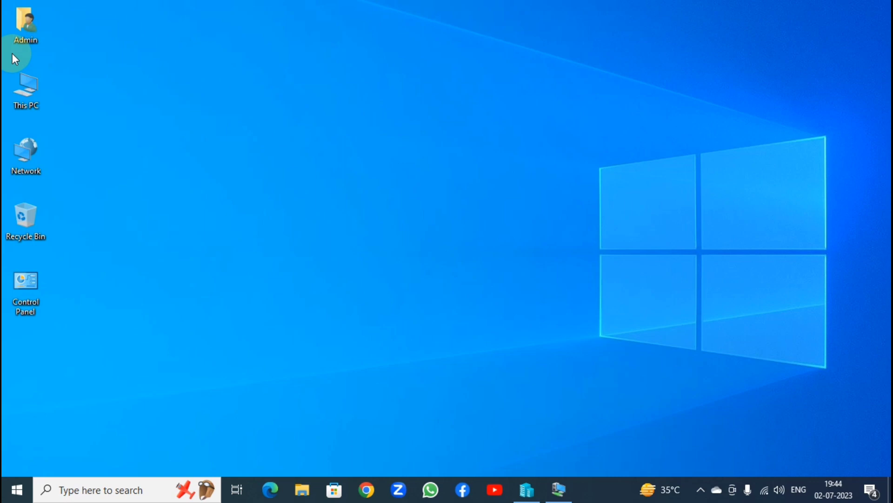
right_click(14, 93)
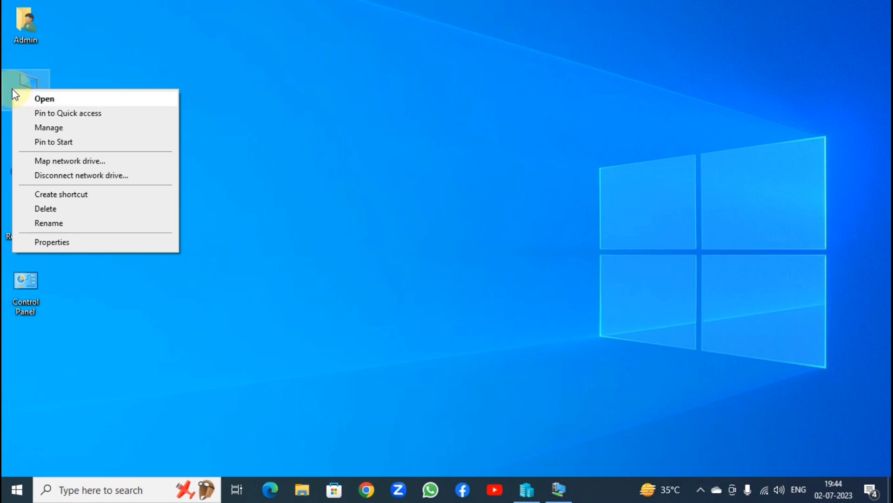
left_click(15, 95)
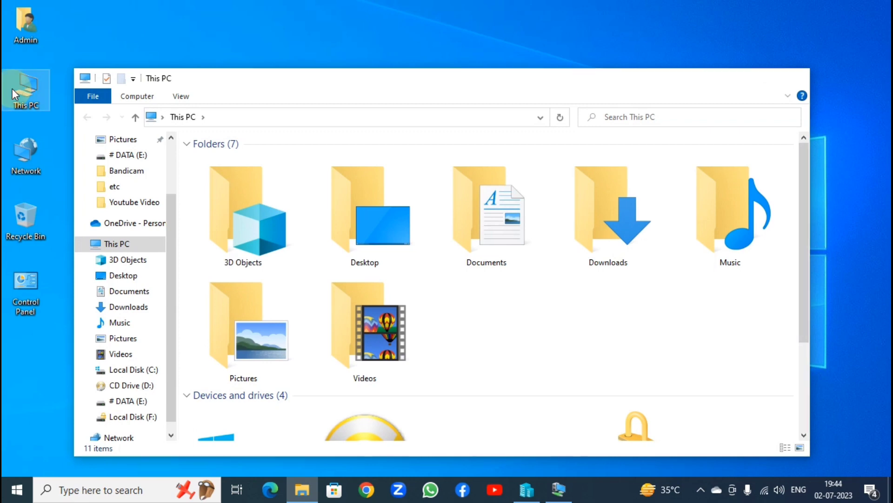
key("alt+F4")
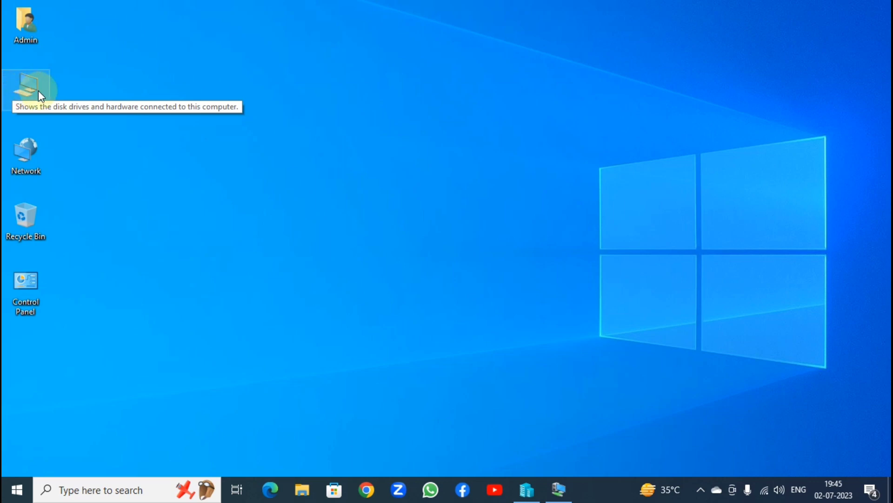
Refresh the desktop once more, then switch to the Windows Server 2019 virtual machine
right_click(322, 74)
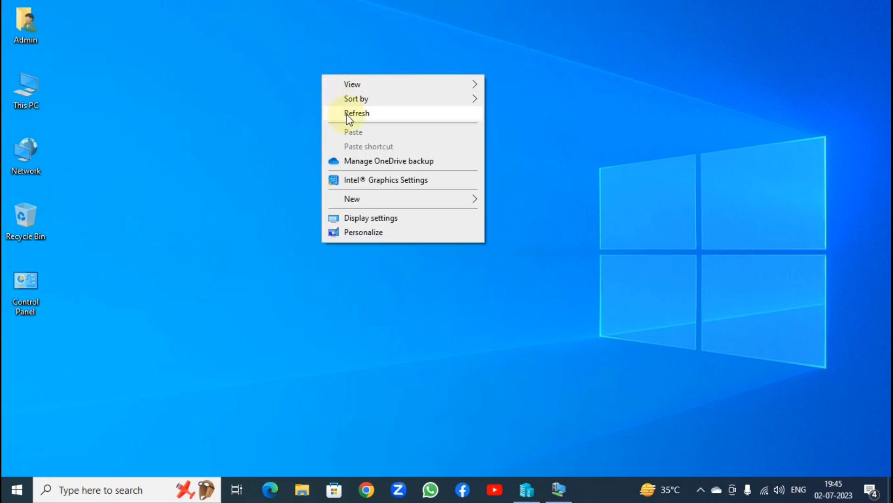
left_click(347, 115)
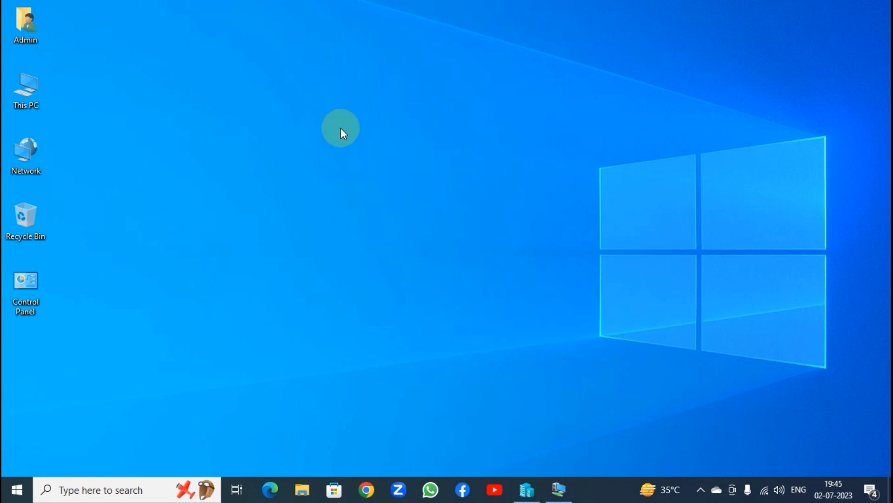
left_click(556, 490)
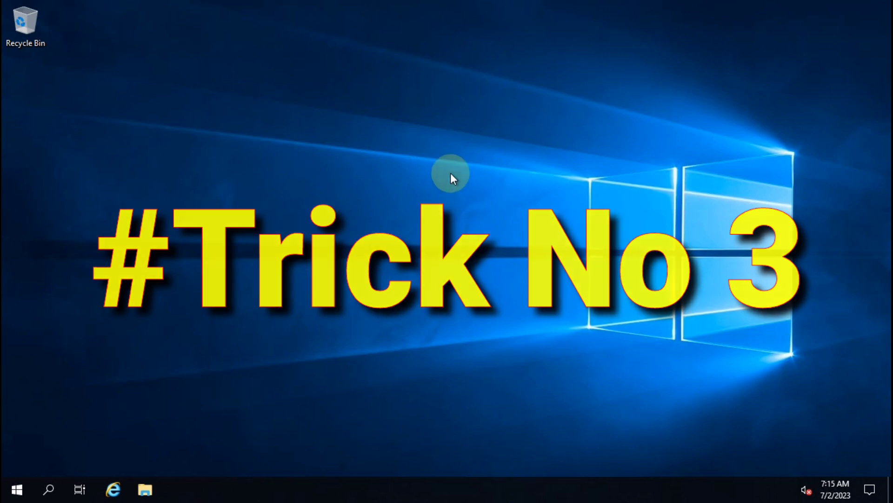
Refresh the Windows Server desktop three times from its context menu
right_click(431, 120)
left_click(462, 158)
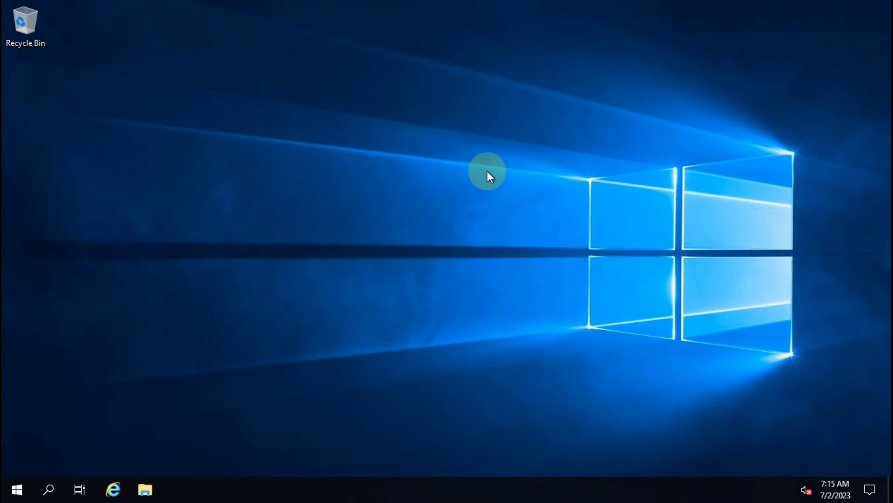
right_click(350, 126)
left_click(400, 168)
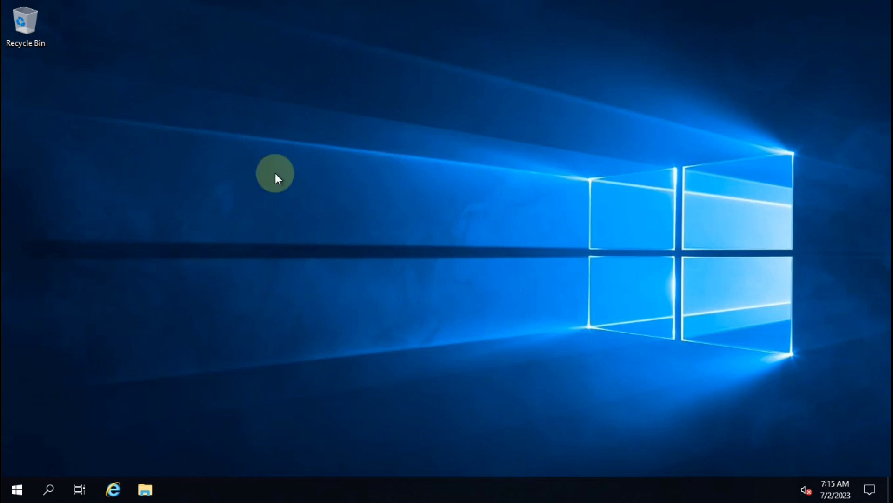
right_click(443, 171)
left_click(473, 205)
Open the Run box on the server and clear its old diskmgmt.msc entry
right_click(361, 90)
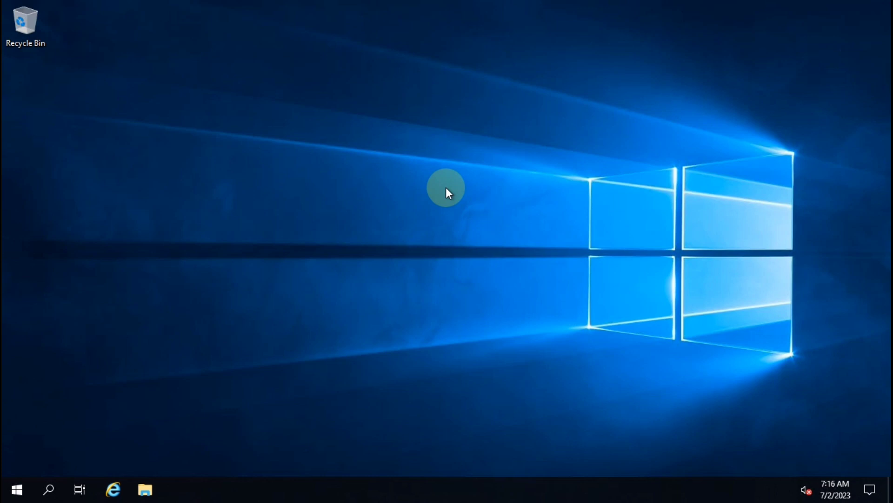
key("super+r")
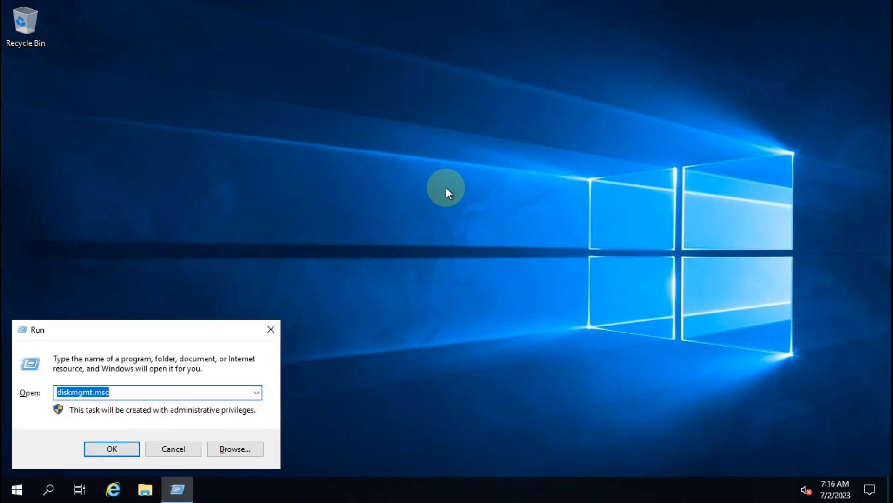
key("BackSpace")
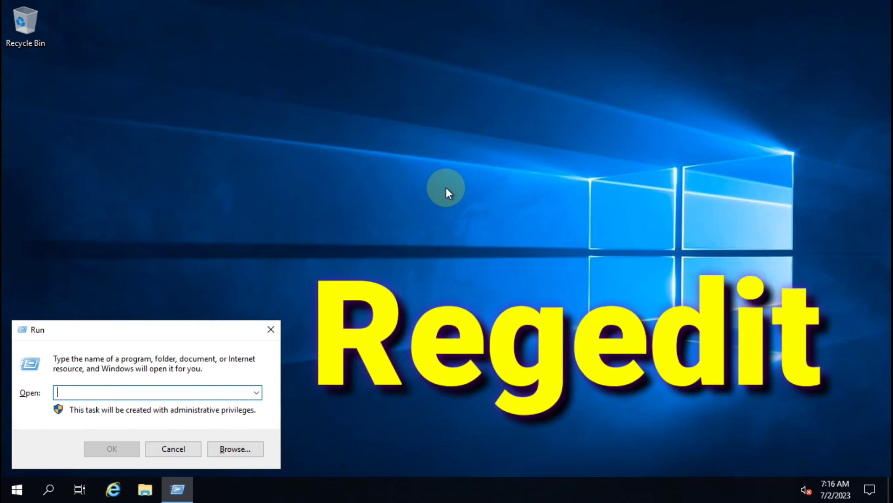
Enter regedit in the Run box, correcting the mistyped 'regedoi' ending
type("regedoi")
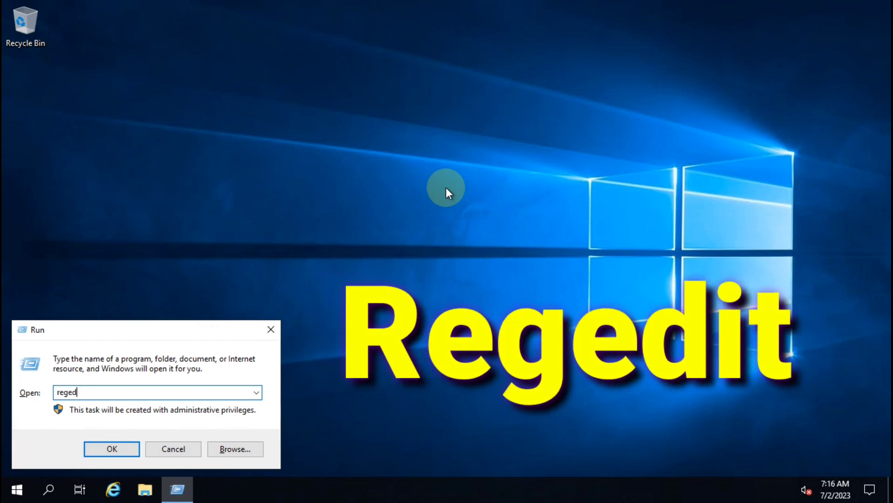
key("BackSpace")
key("BackSpace")
type("it")
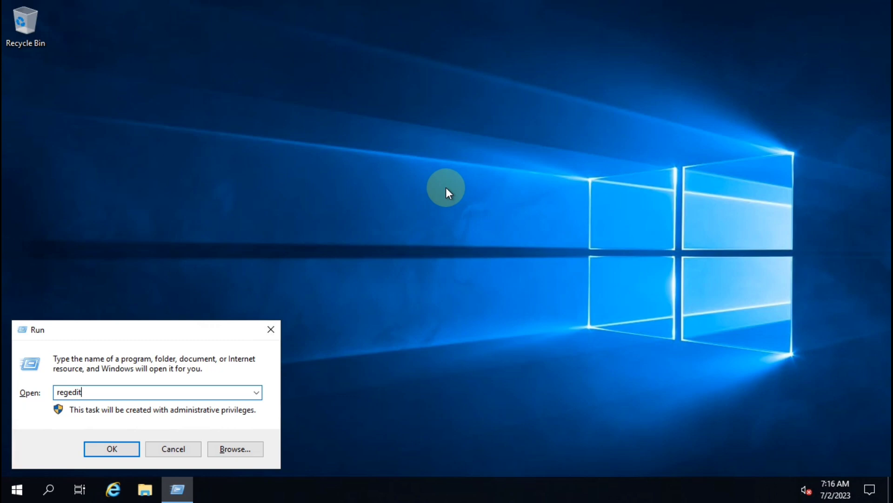
Launch Registry Editor and select the HKEY_CURRENT_USER hive in the tree
key("Return")
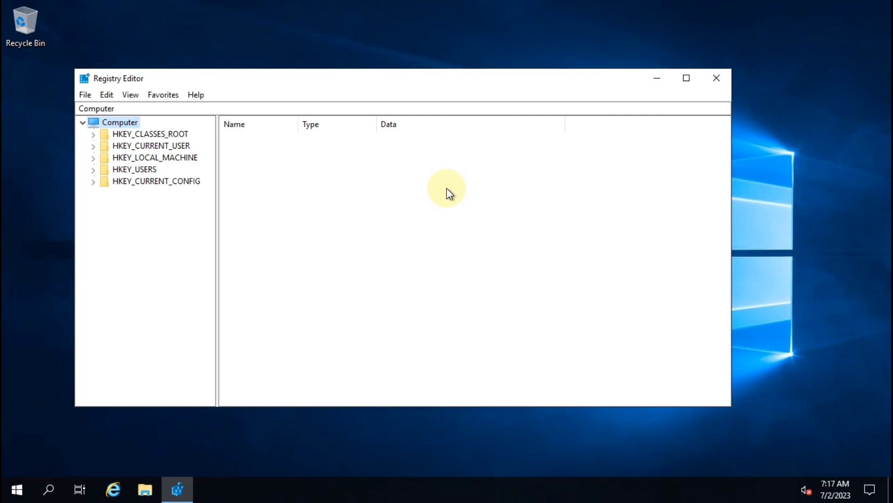
key("Down")
key("Down")
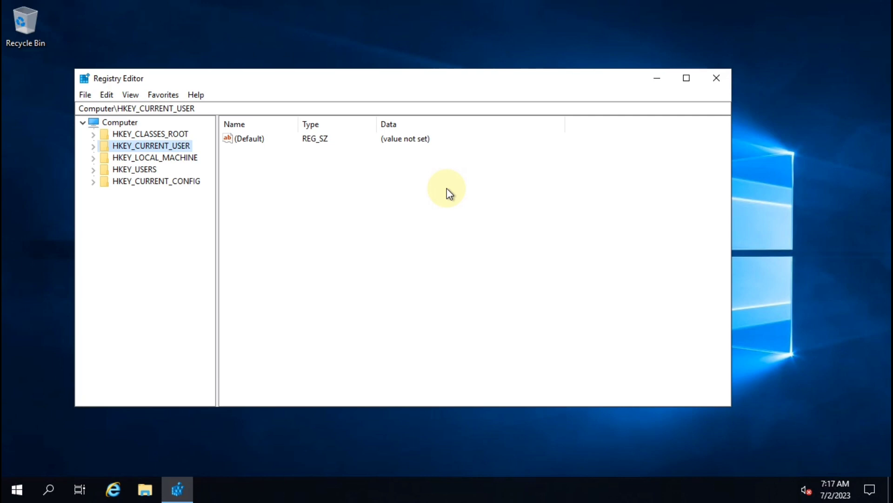
Expand HKEY_CURRENT_USER and its Software key, and widen the key tree pane
key("super")
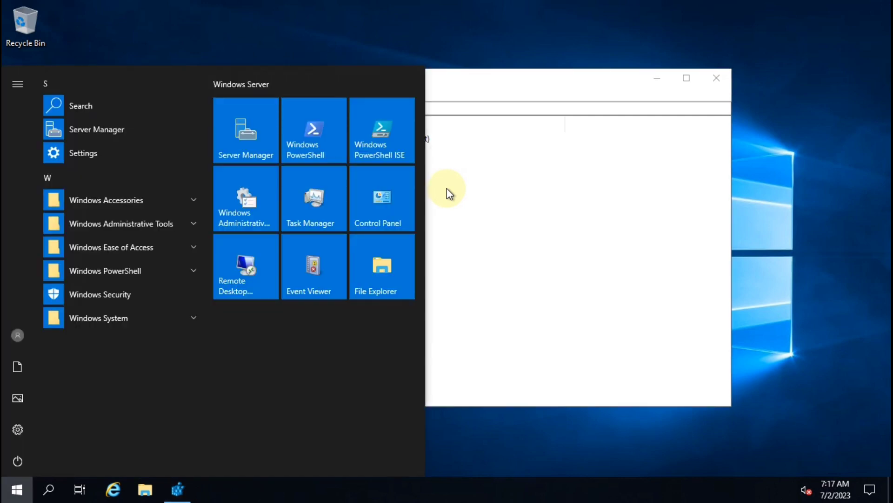
key("super")
left_click(144, 145)
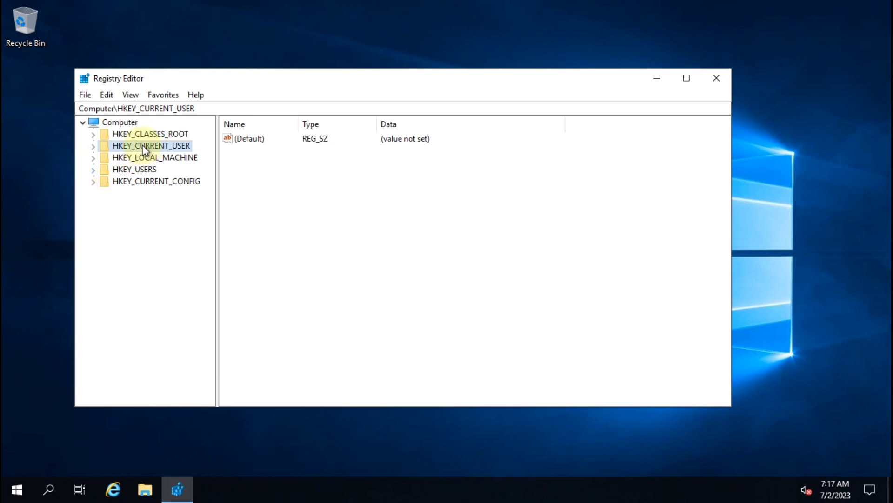
double_click(144, 146)
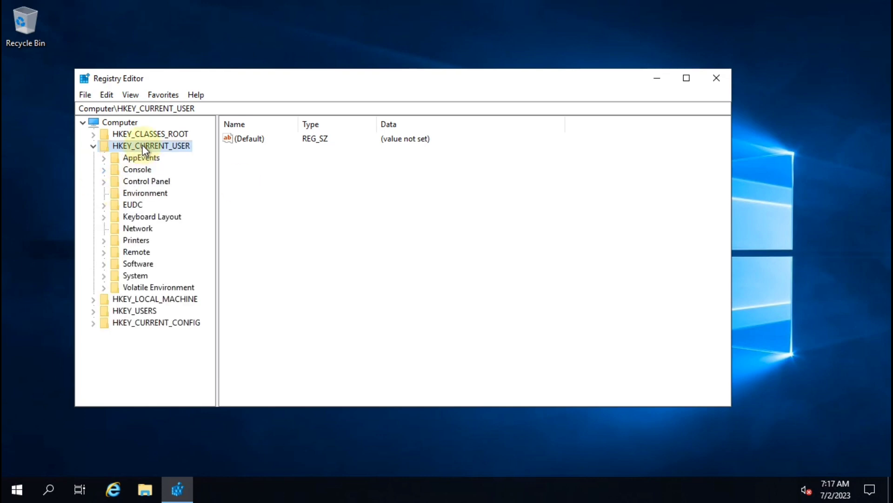
left_click(135, 266)
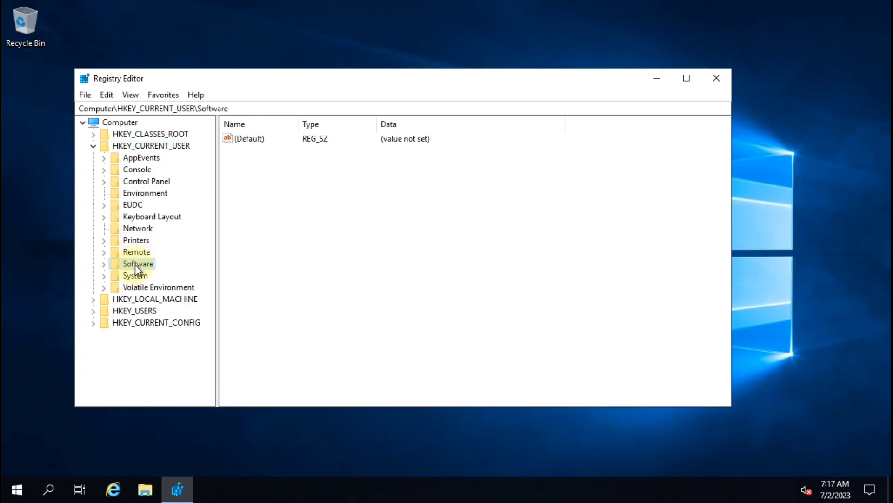
left_click(104, 264)
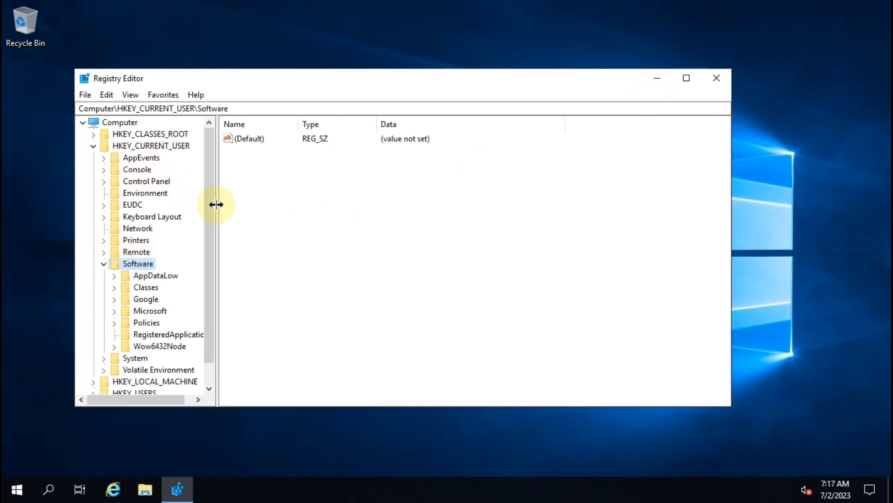
left_click_drag(216, 205, 310, 204)
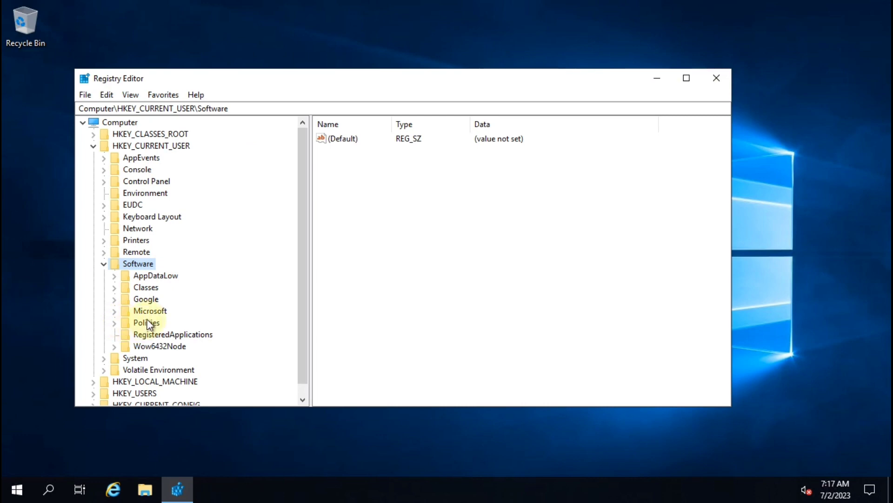
Maximize Registry Editor, expand Microsoft > Windows > CurrentVersion, and select Policies
left_click(115, 311)
left_click(686, 78)
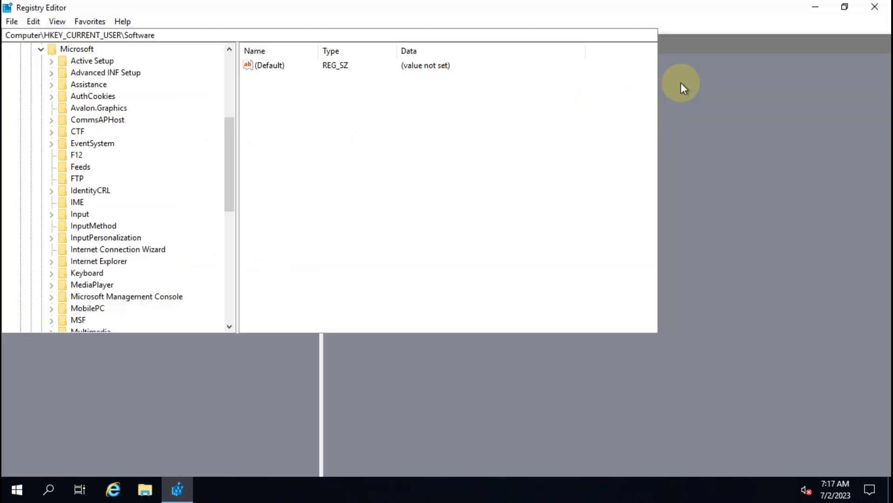
scroll(100, 250, "down", 5)
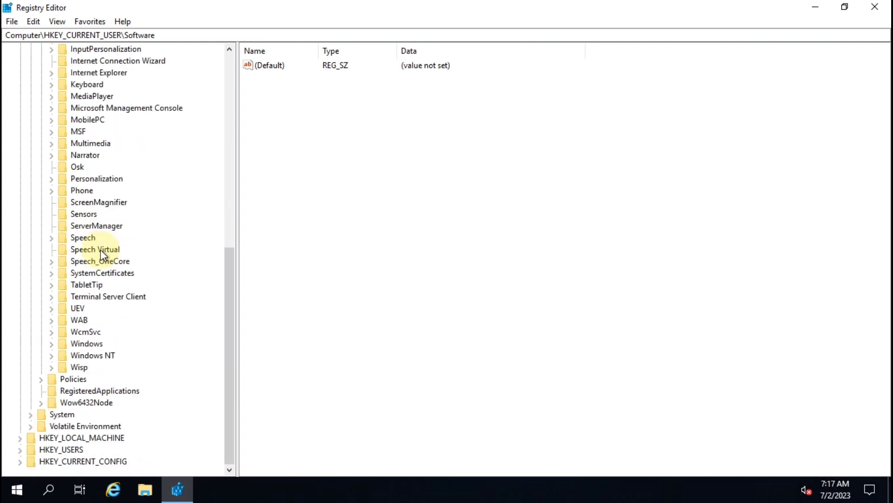
left_click(89, 344)
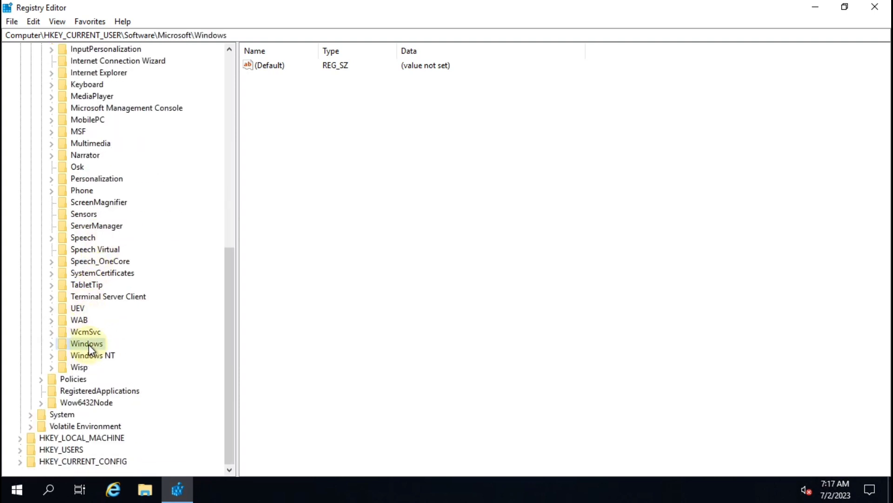
left_click(51, 345)
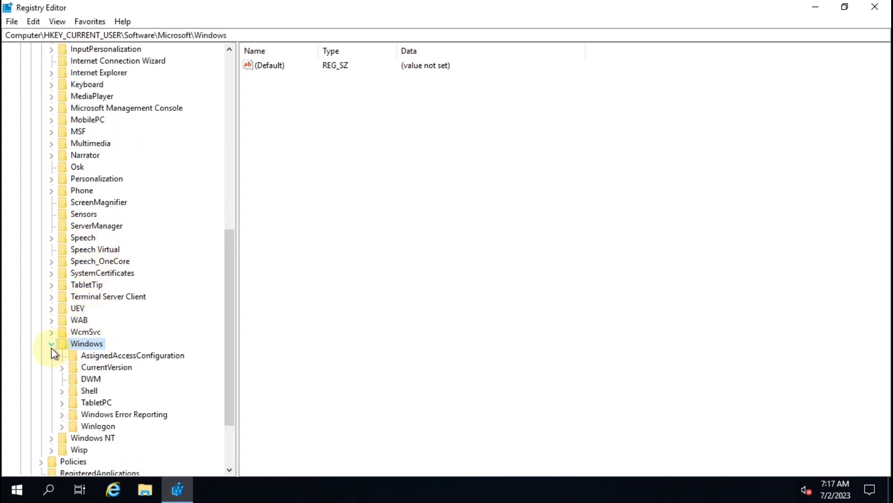
left_click(97, 367)
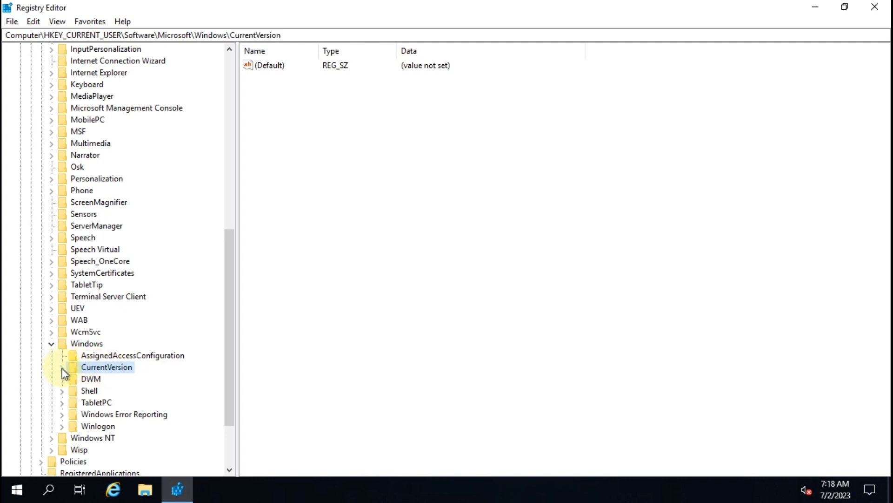
scroll(63, 369, "down", 3)
left_click(63, 286)
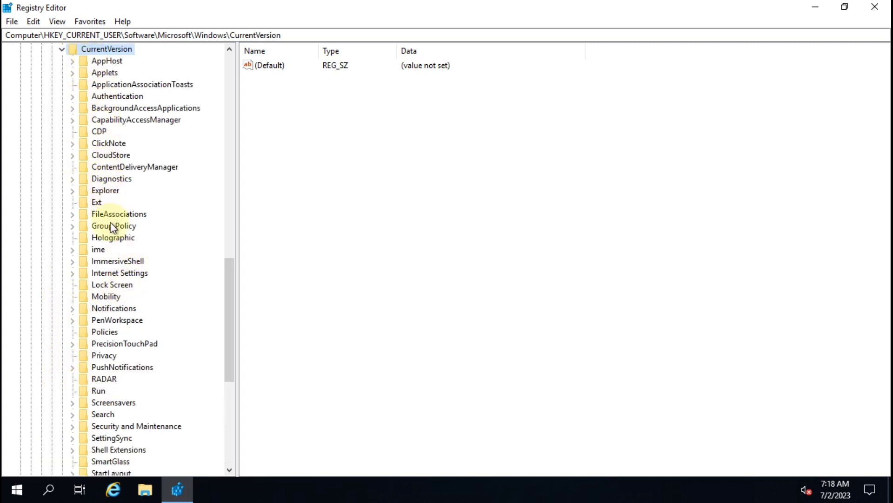
scroll(106, 363, "down", 1)
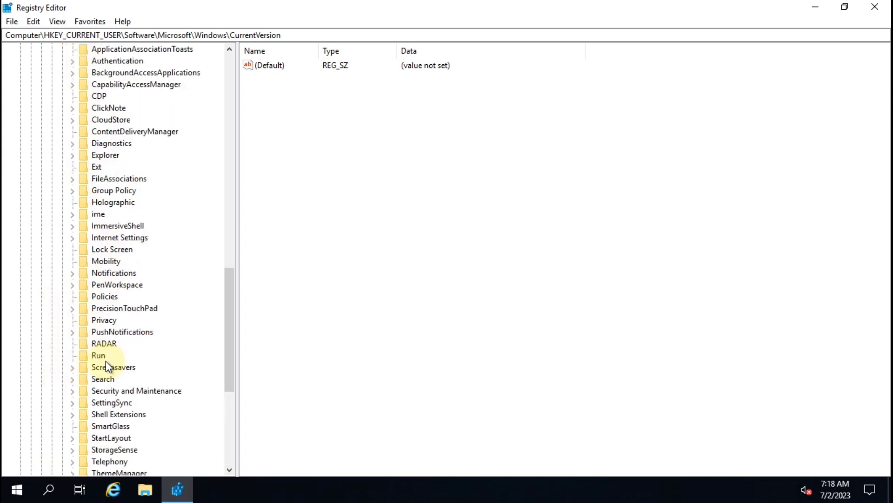
left_click(103, 321)
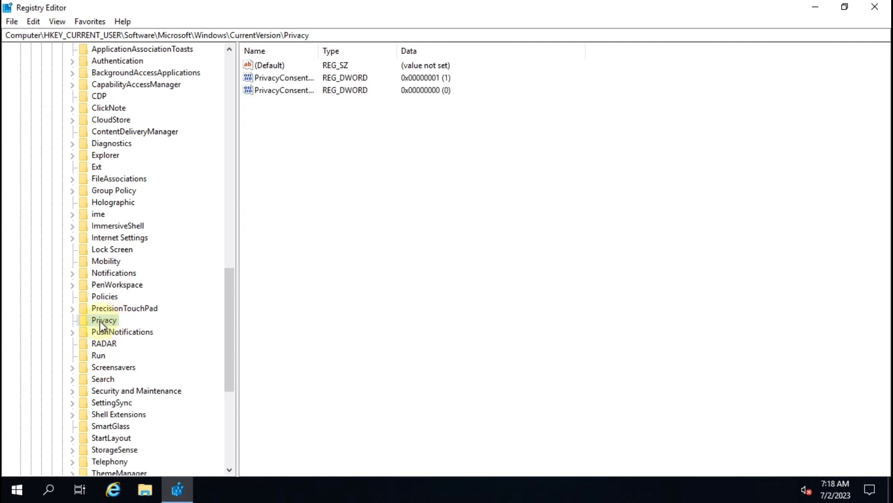
left_click(94, 297)
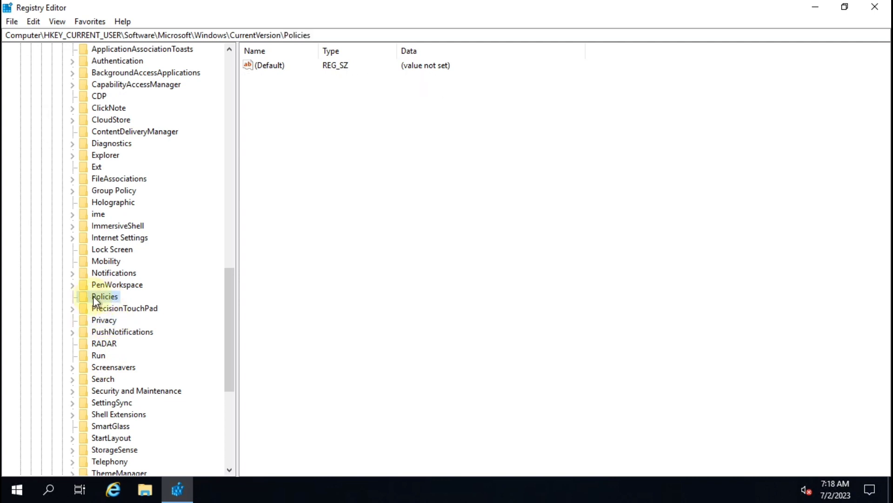
Add a new subkey under Policies and name it Explorer
right_click(119, 300)
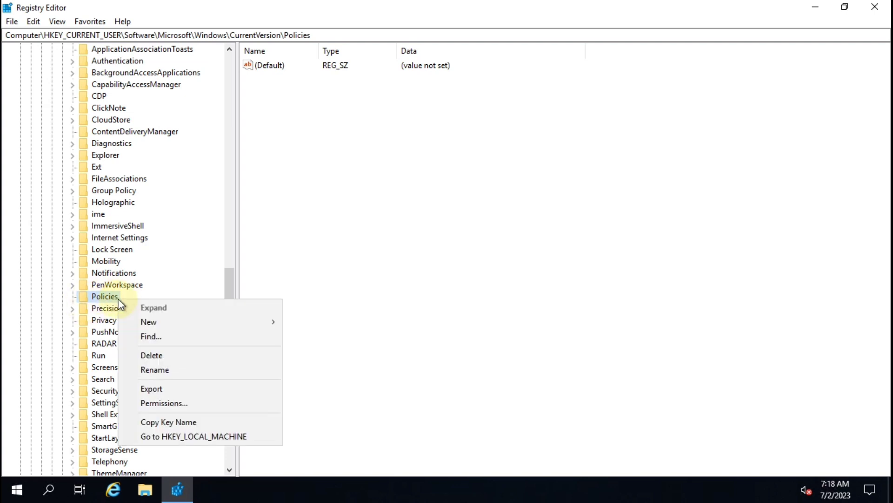
mouse_move(148, 322)
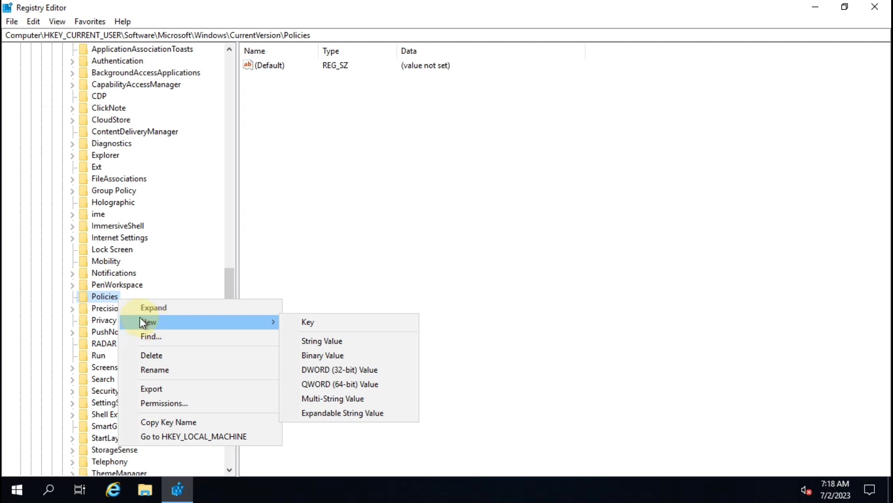
right_click(102, 295)
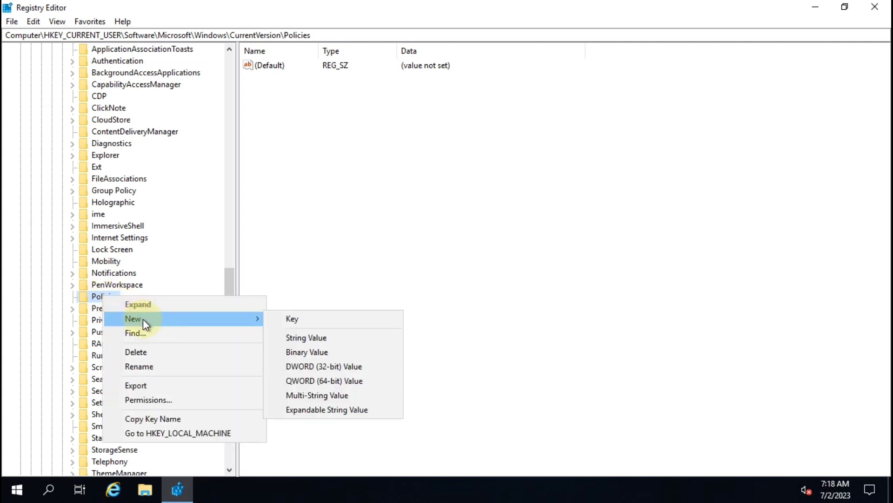
left_click(308, 321)
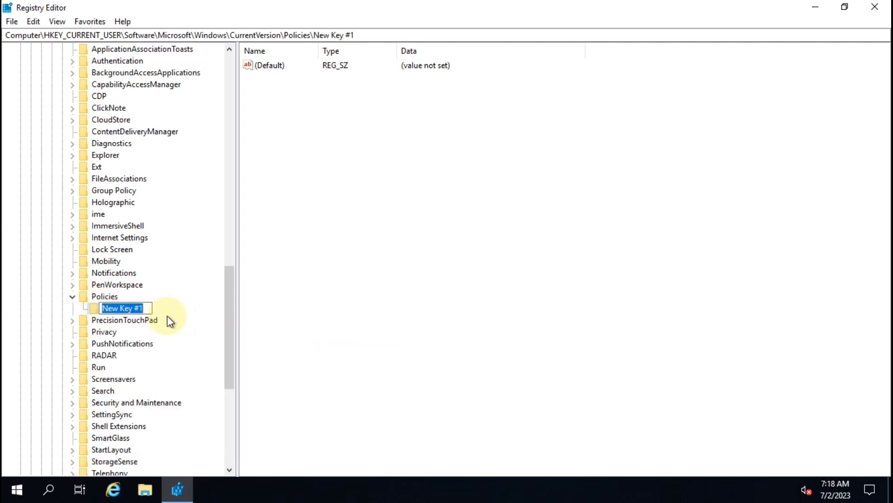
type("Explorer")
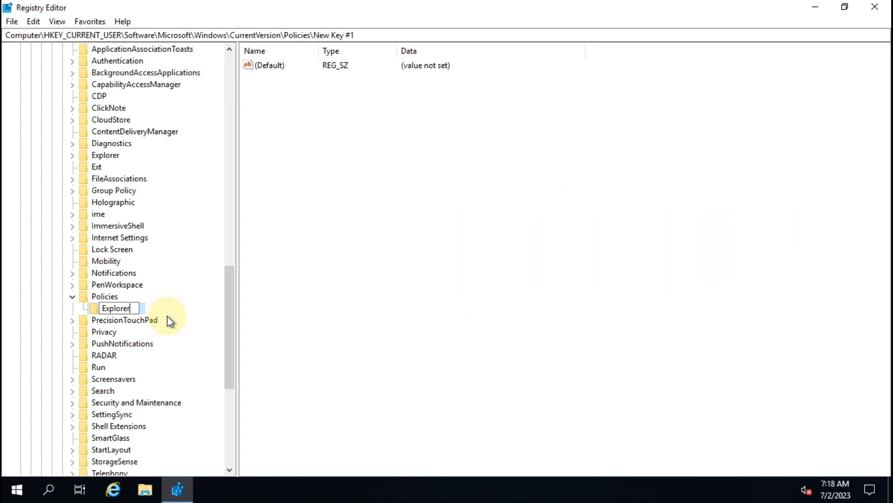
key("Return")
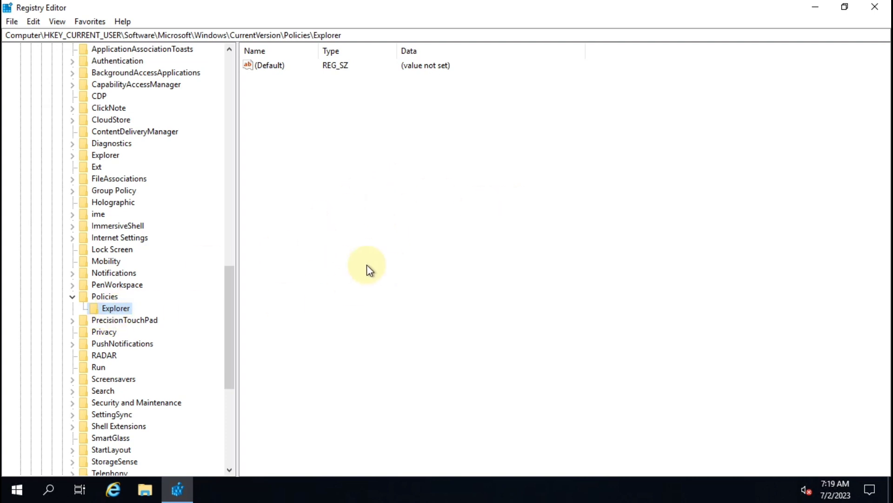
Add a DWORD (32-bit) value in the Explorer key named NoDesktop
right_click(342, 172)
mouse_move(372, 189)
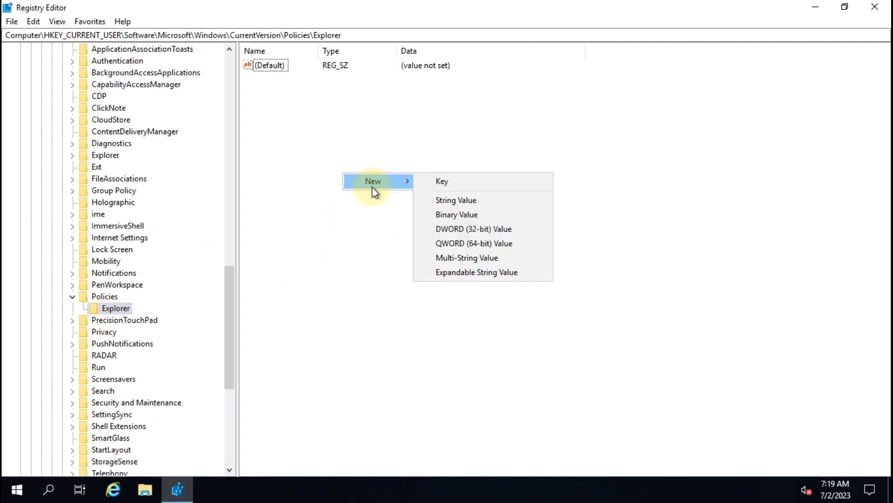
left_click(513, 229)
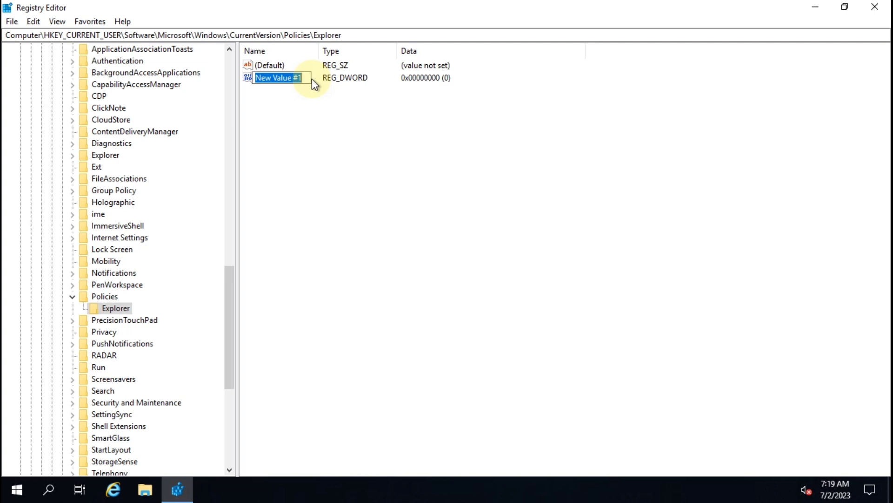
type("No")
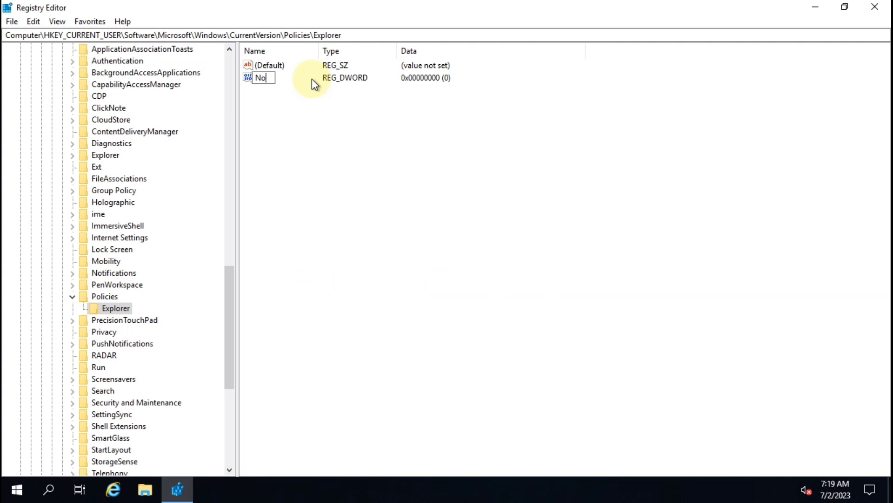
type("Desktop")
key("Return")
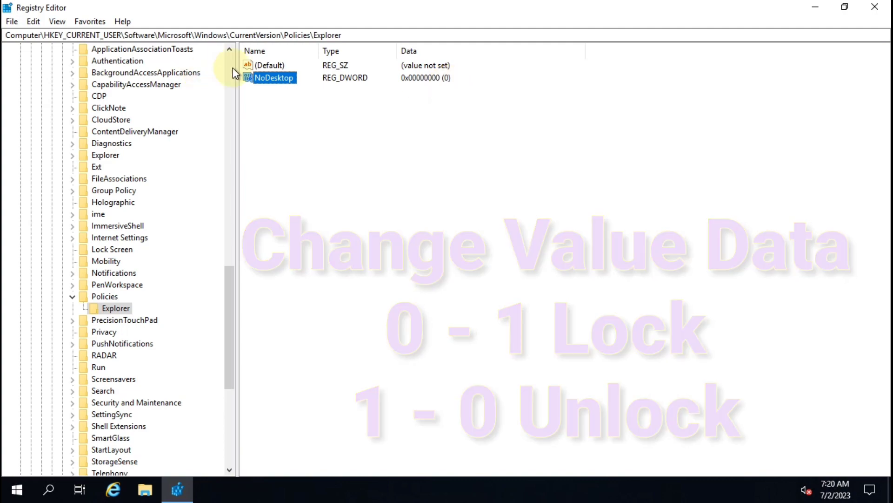
Change NoDesktop's value data to 1 and confirm
double_click(269, 79)
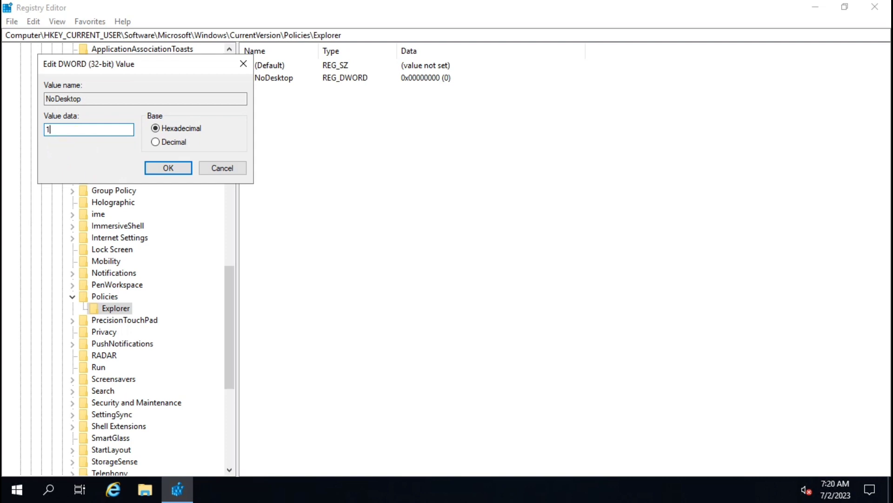
left_click(169, 169)
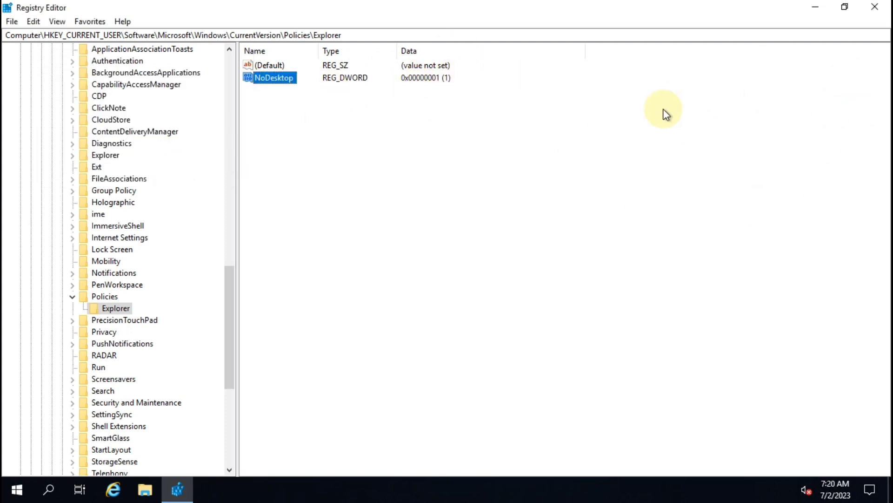
left_click(885, 11)
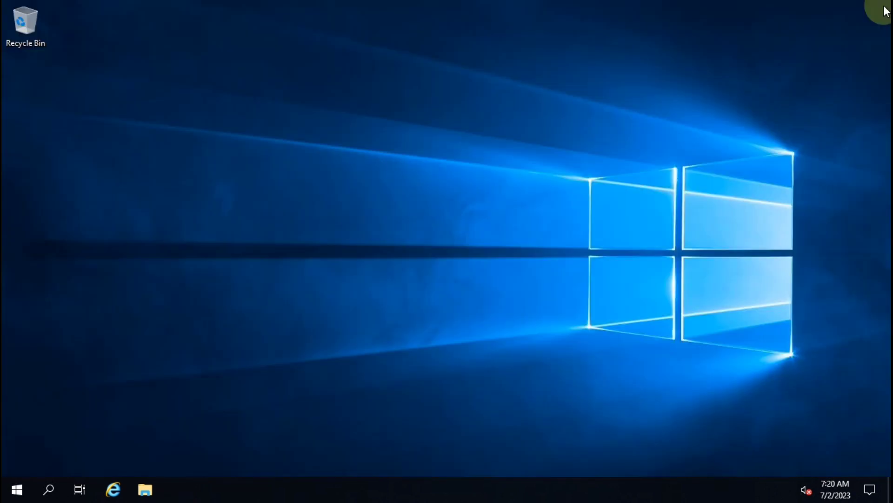
mouse_move(518, 6)
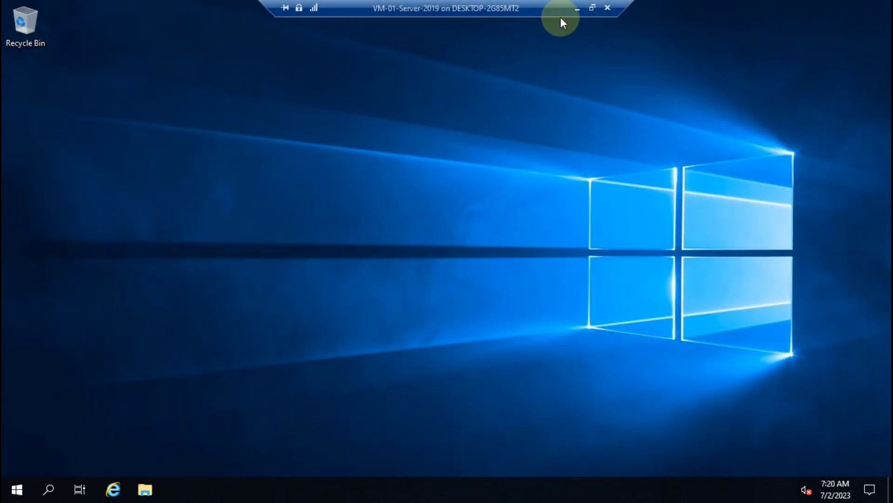
left_click(14, 493)
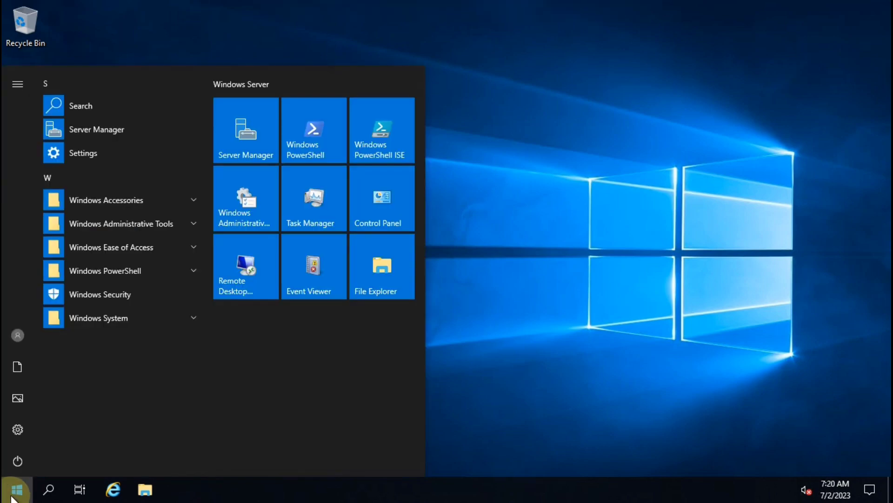
left_click(16, 456)
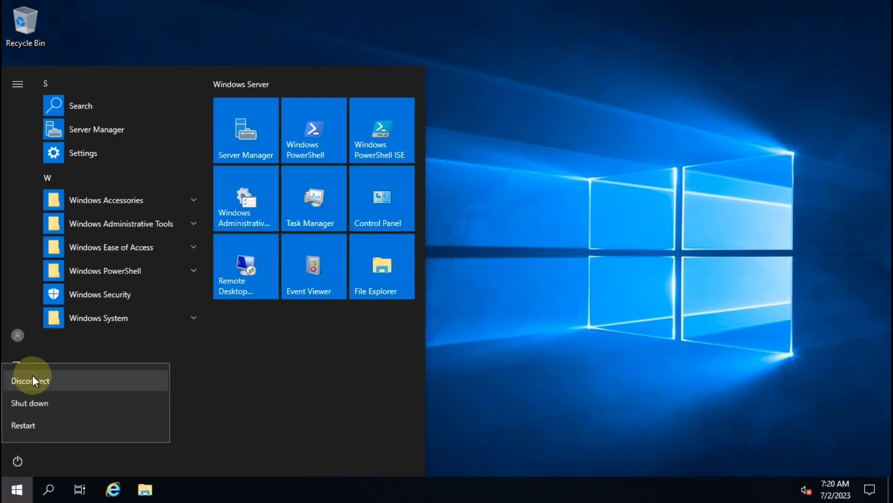
left_click(379, 379)
left_click(508, 332)
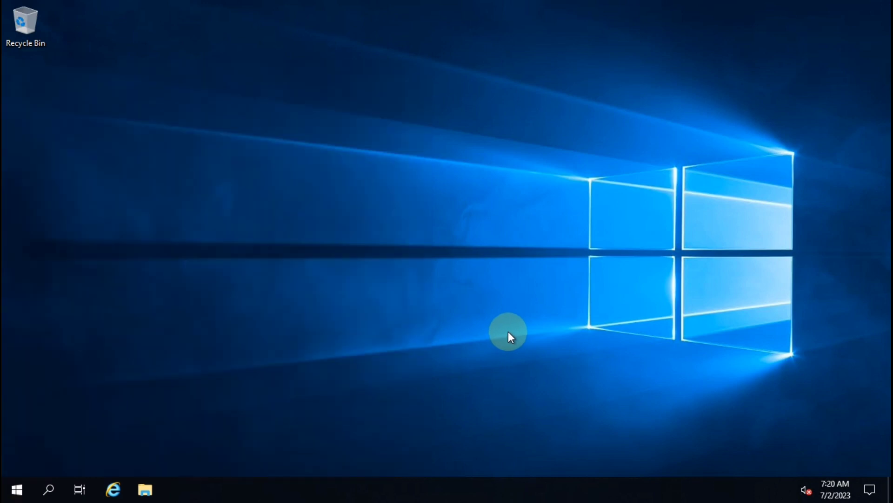
Cancel a half-typed Run command, check the VM's Action menu, then return to full screen
key("super+r")
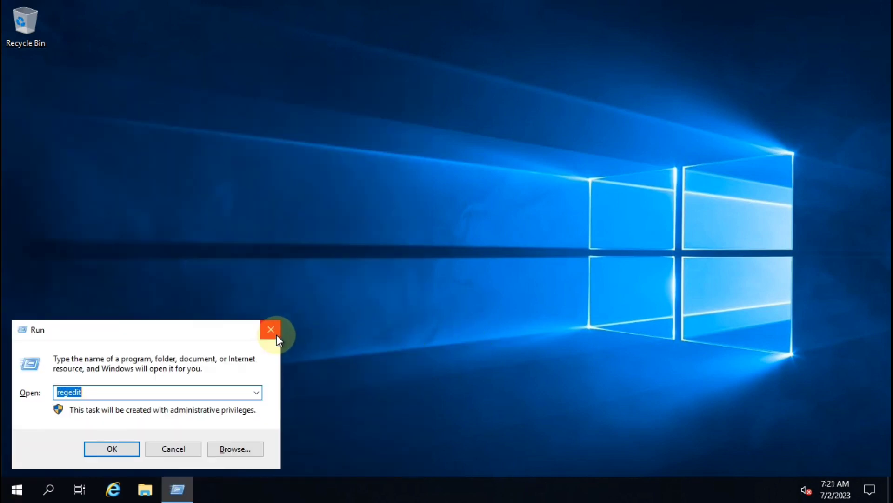
type("shut")
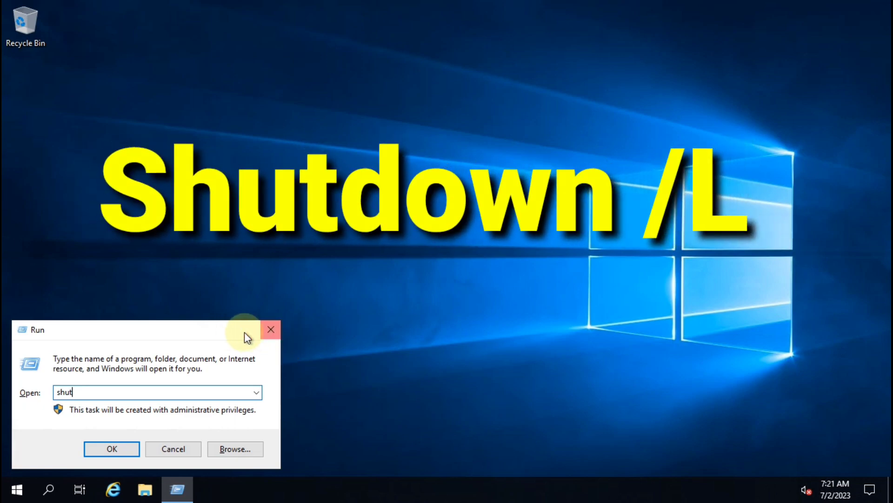
left_click(271, 330)
mouse_move(484, 1)
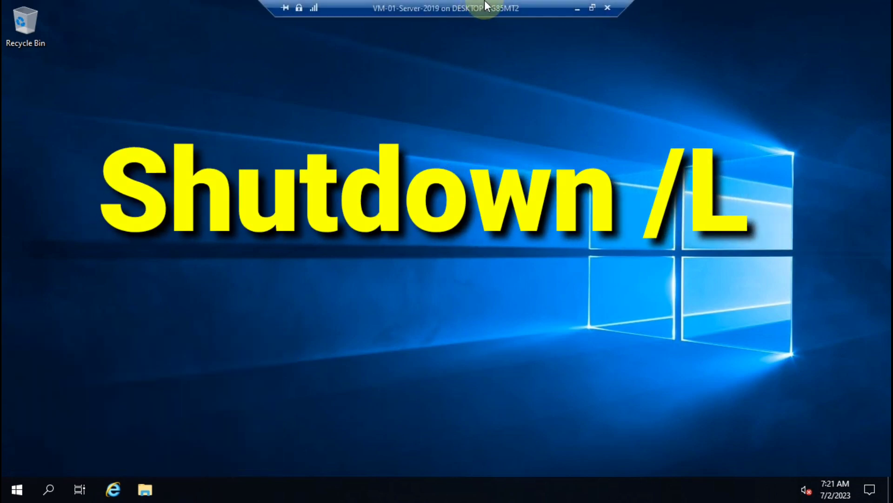
left_click(588, 8)
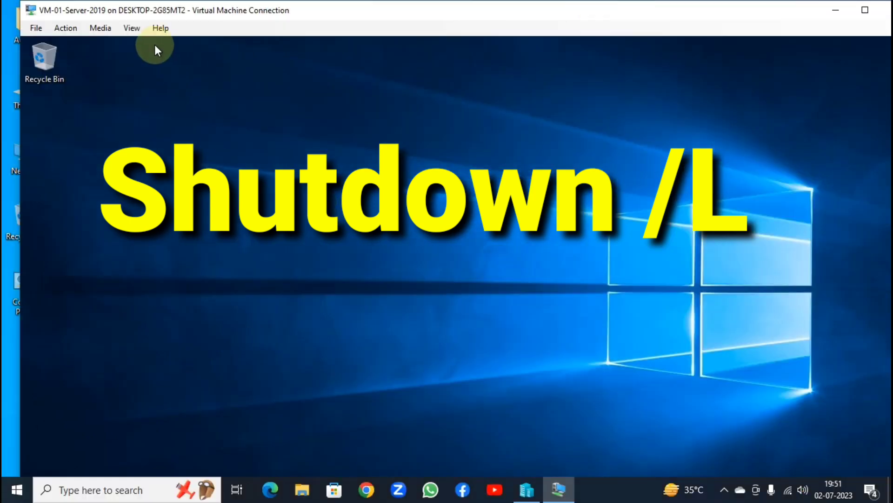
left_click(64, 28)
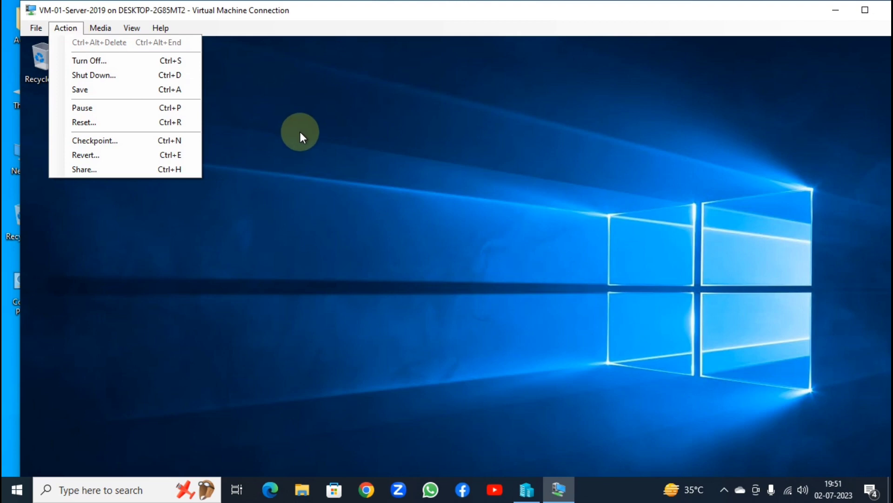
left_click(862, 8)
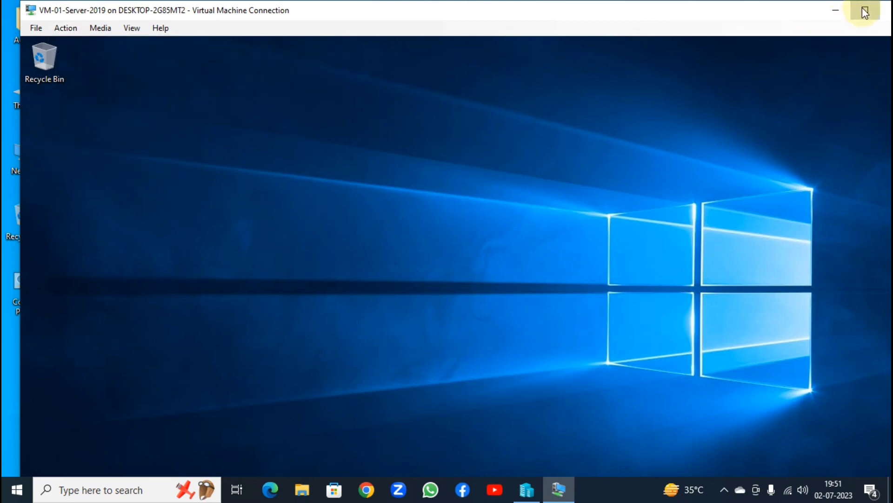
left_click(864, 9)
Run the shutdown sign-out command from the Run box to log off
key("super+r")
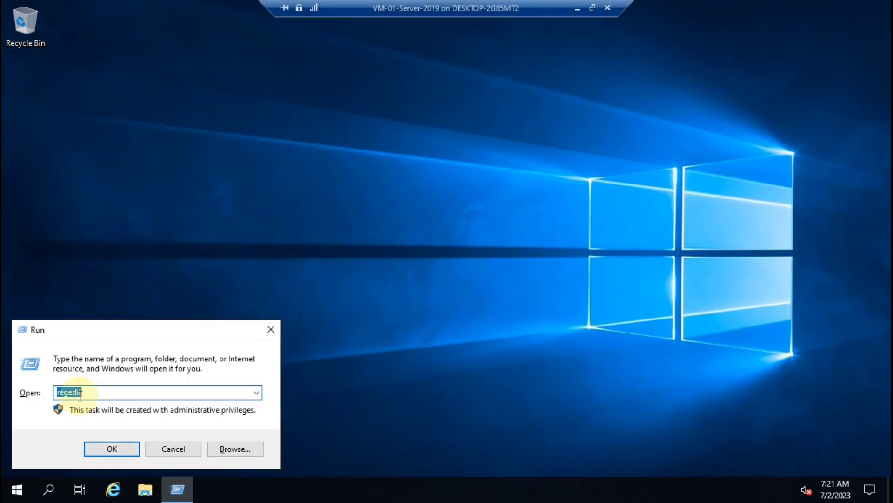
type("shutdown")
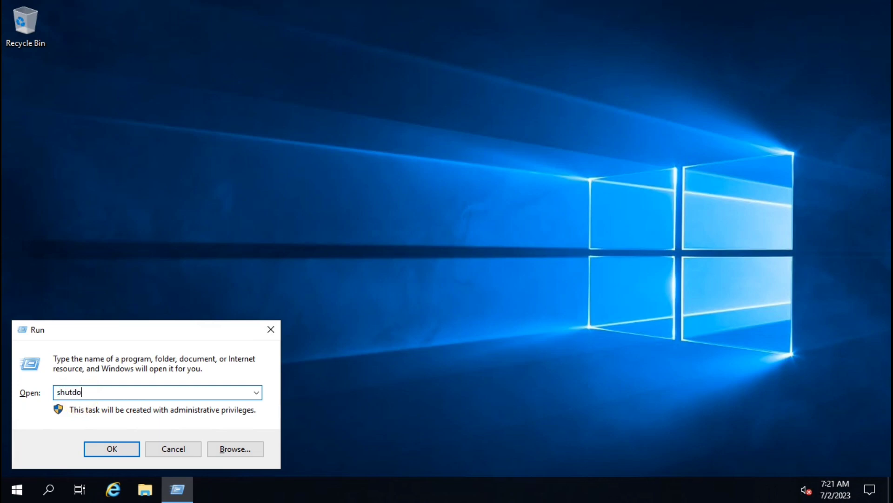
type(" /s")
key("Return")
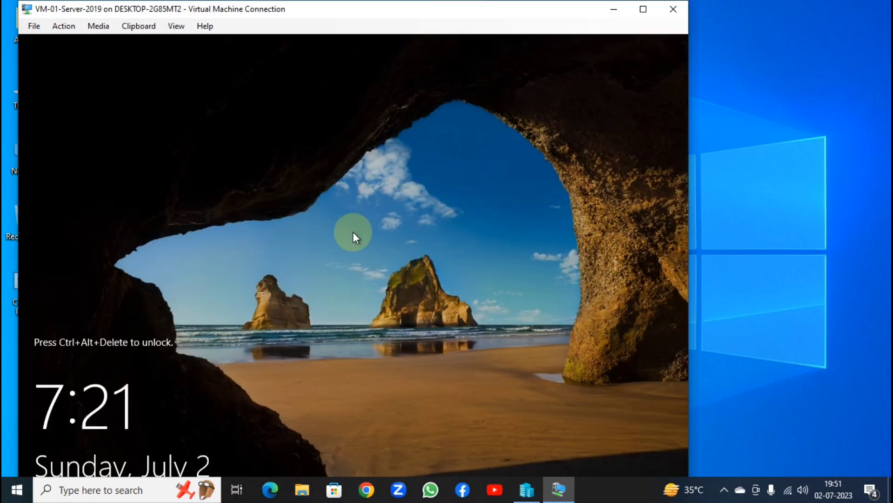
Send Ctrl+Alt+Delete to the locked server from the VM's Action menu
left_click(644, 10)
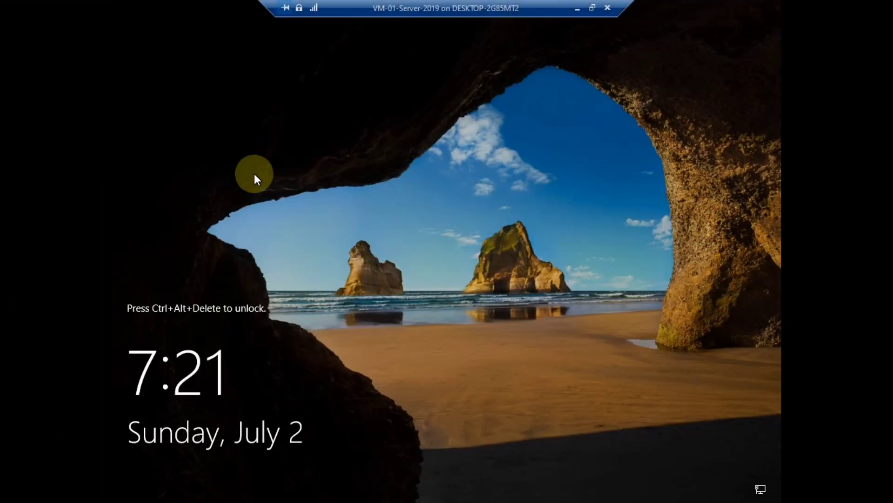
left_click(593, 8)
left_click(100, 24)
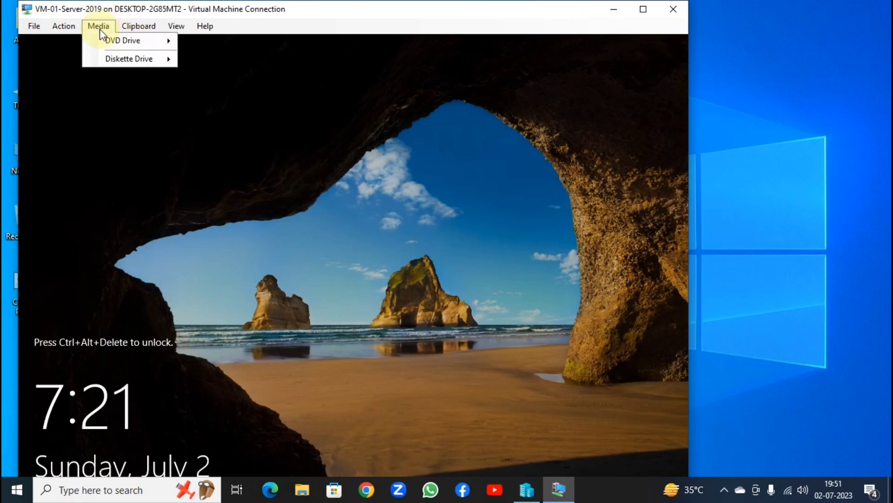
mouse_move(75, 27)
left_click(91, 44)
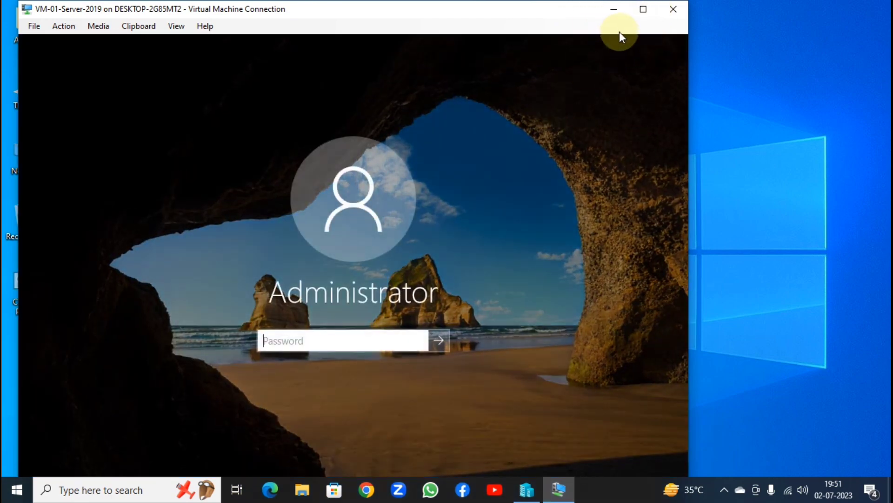
Return to full screen and enter the Administrator password to sign in
left_click(643, 8)
type("•••")
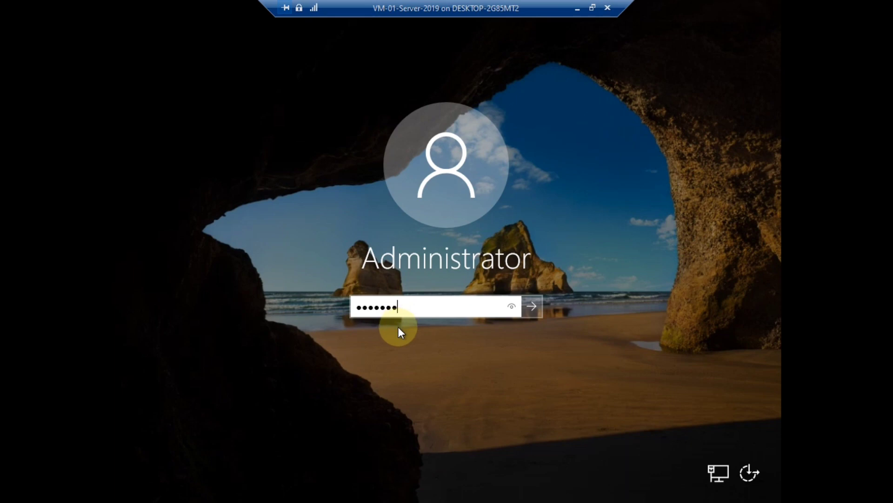
key("Return")
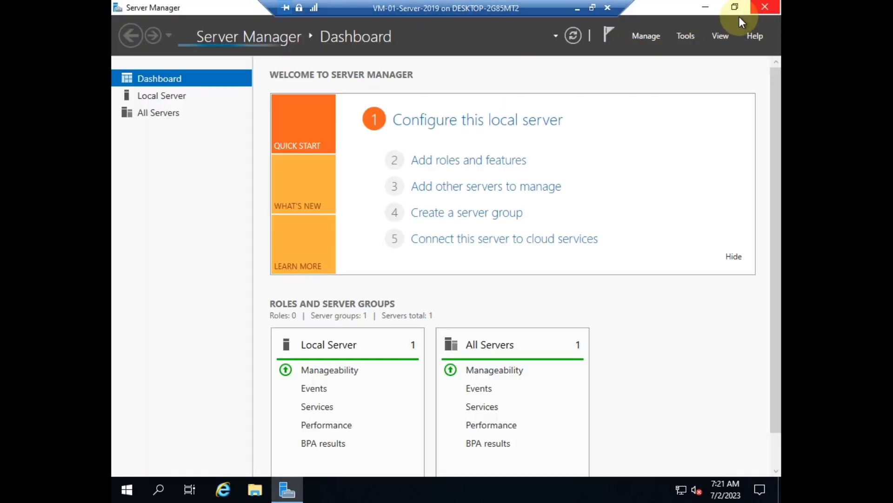
Close Server Manager and launch Registry Editor from the Run box
left_click(765, 6)
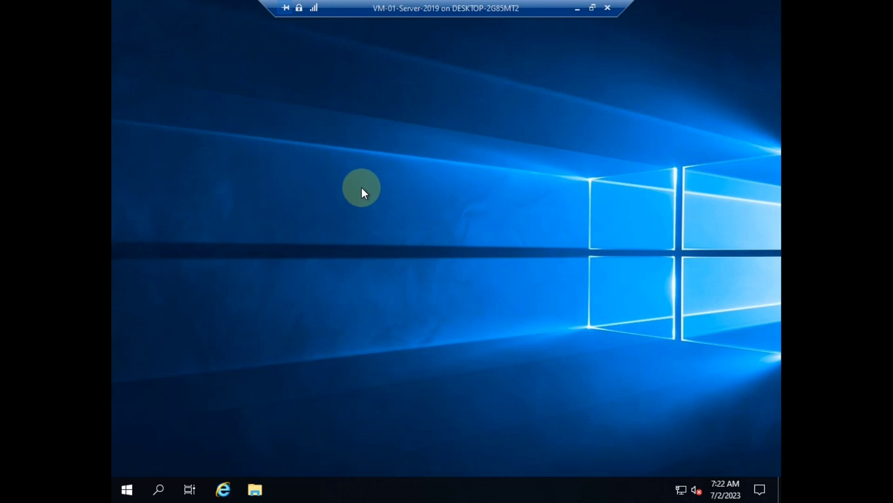
key("super+r")
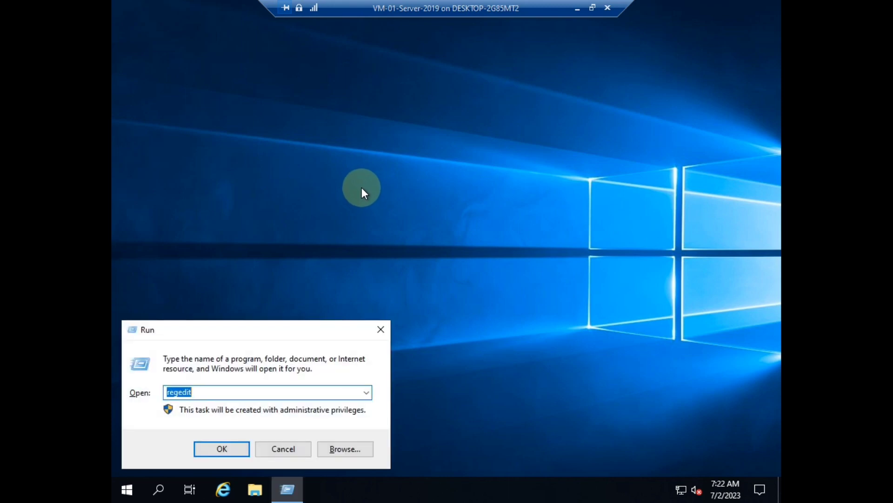
key("Return")
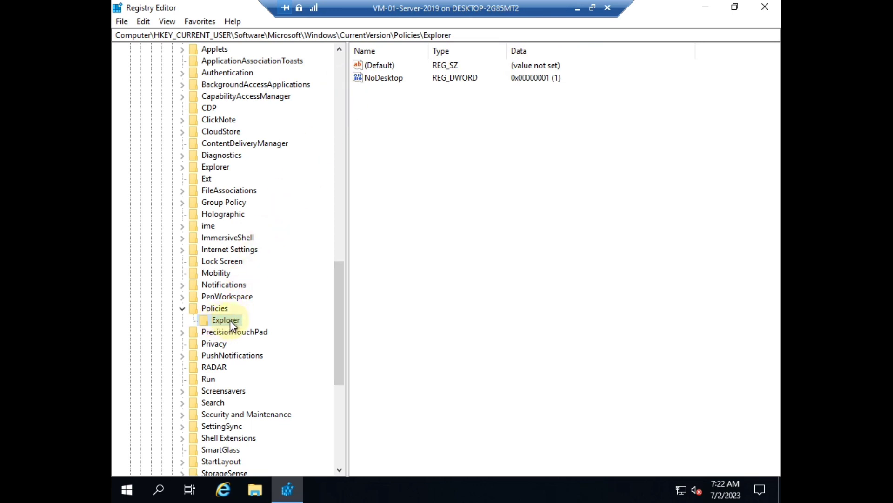
Change NoDesktop's value data to 0, then close Registry Editor
left_click(380, 80)
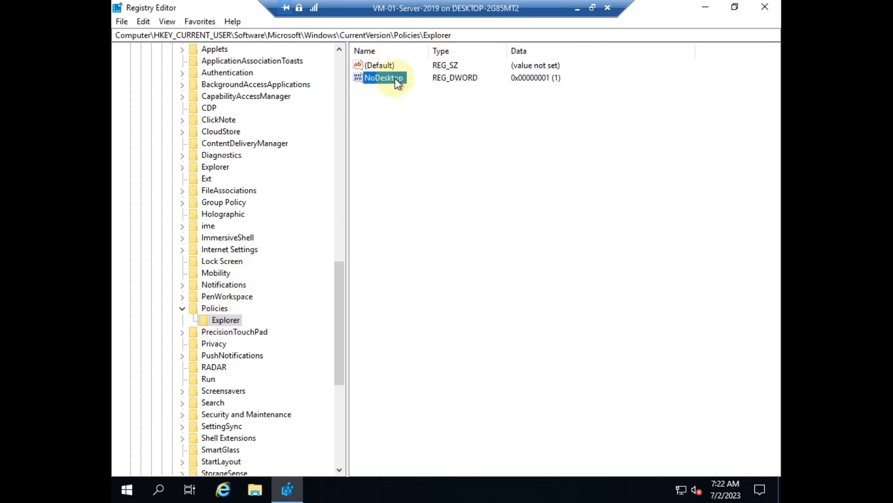
double_click(384, 80)
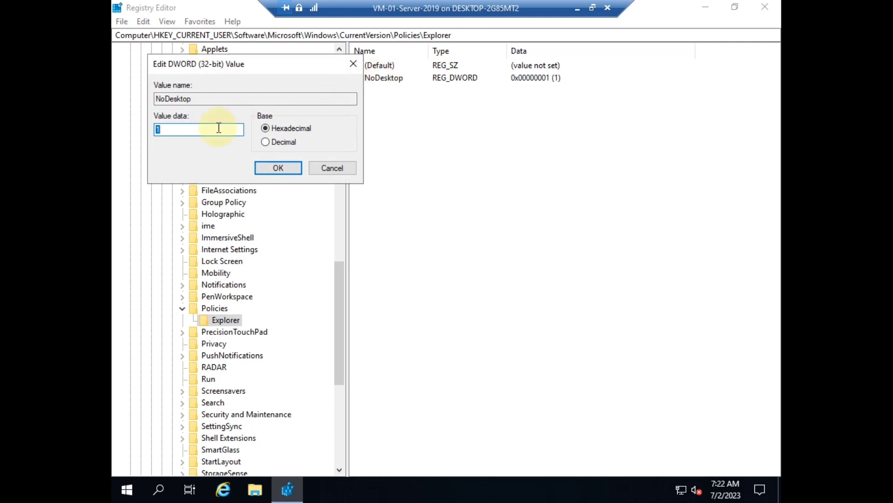
type("0")
left_click(278, 170)
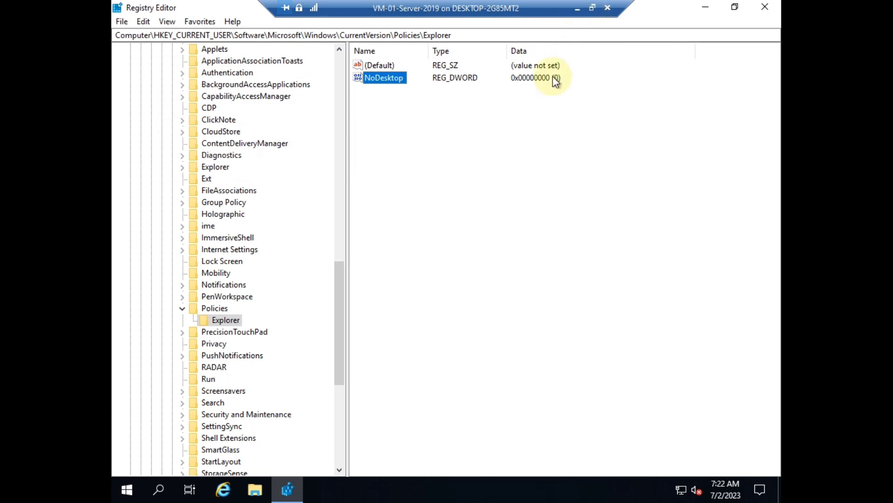
left_click(764, 9)
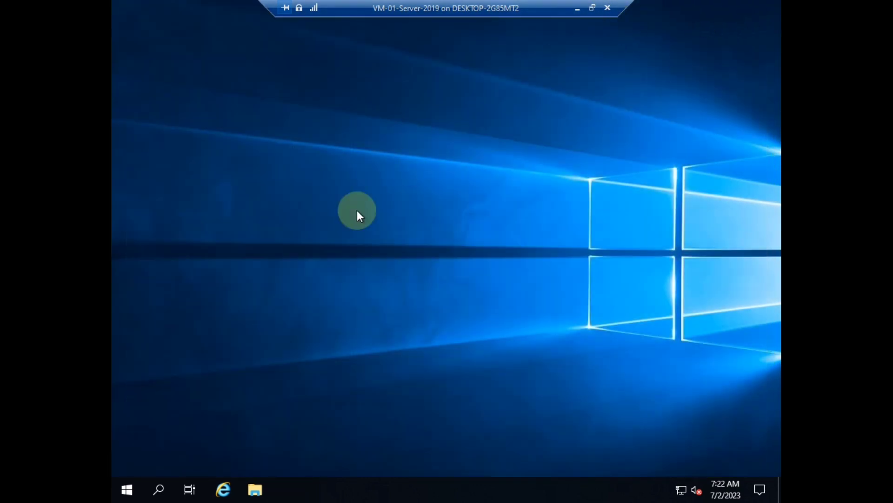
Recall the previous shutdown /l command in the Run box and run it to sign out
key("super+r")
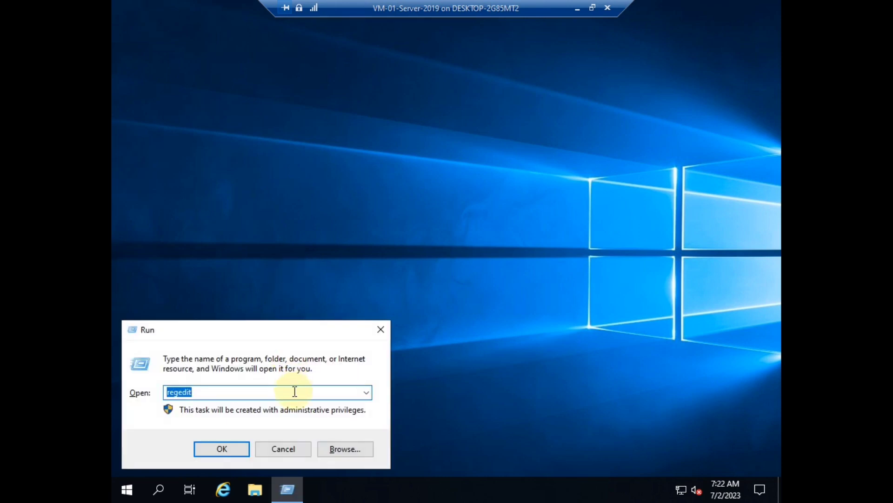
key("Down")
left_click(266, 391)
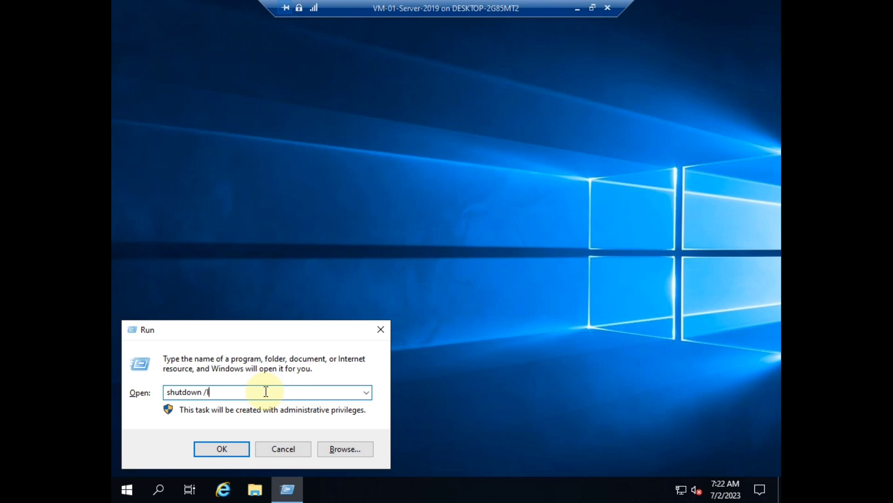
key("Return")
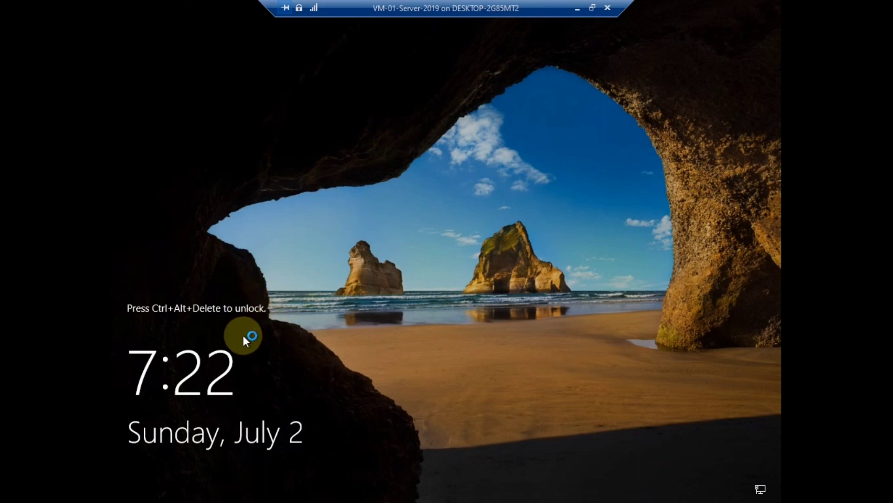
Send Ctrl+Alt+Delete from the VM's Action menu and sign in with the Administrator password
left_click(592, 8)
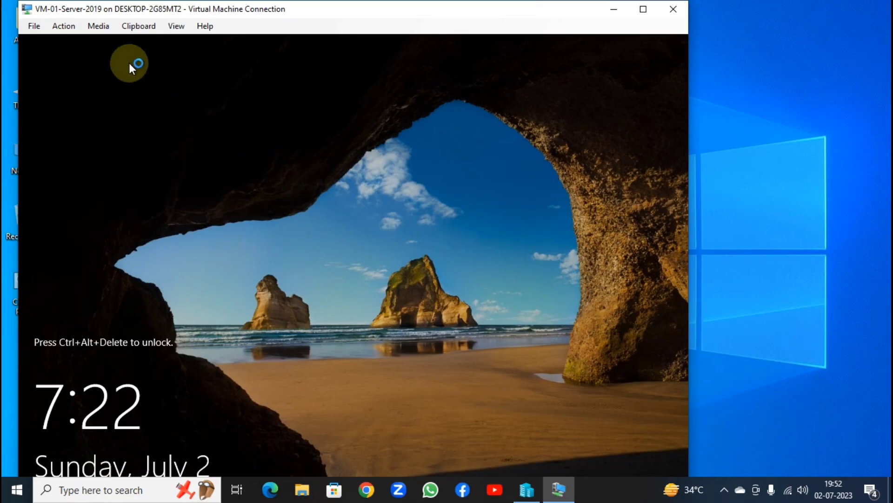
left_click(65, 25)
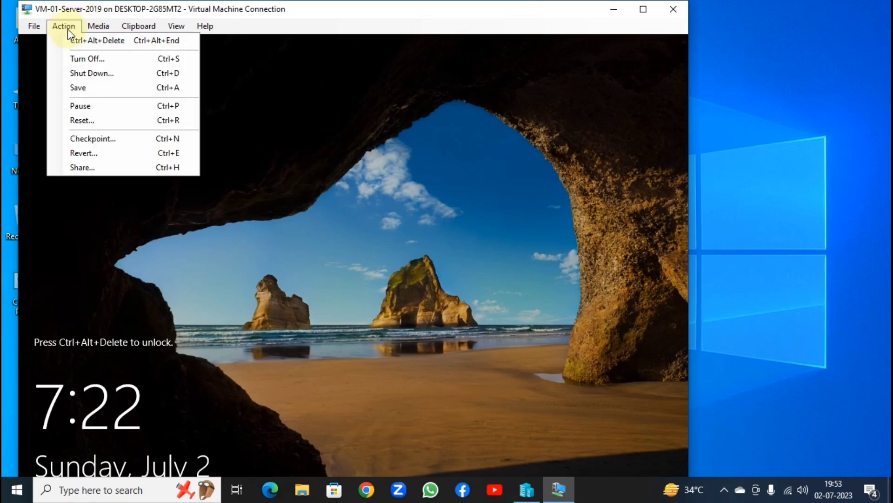
left_click(114, 42)
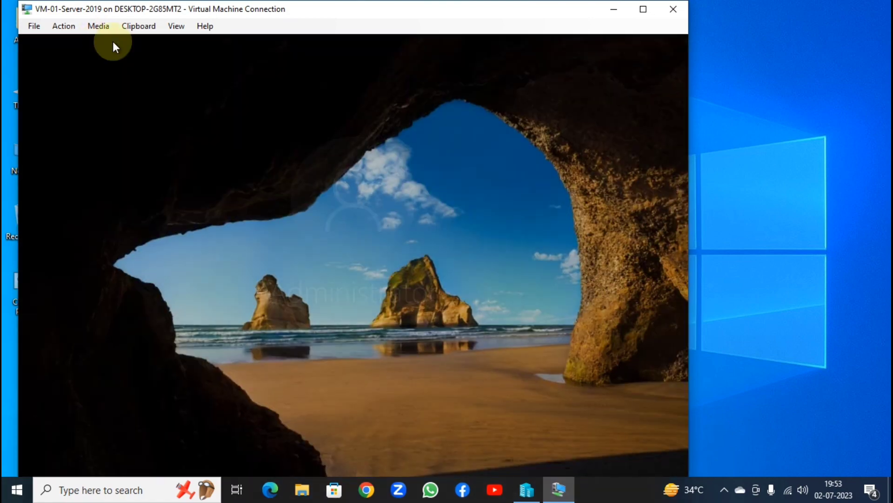
left_click(643, 10)
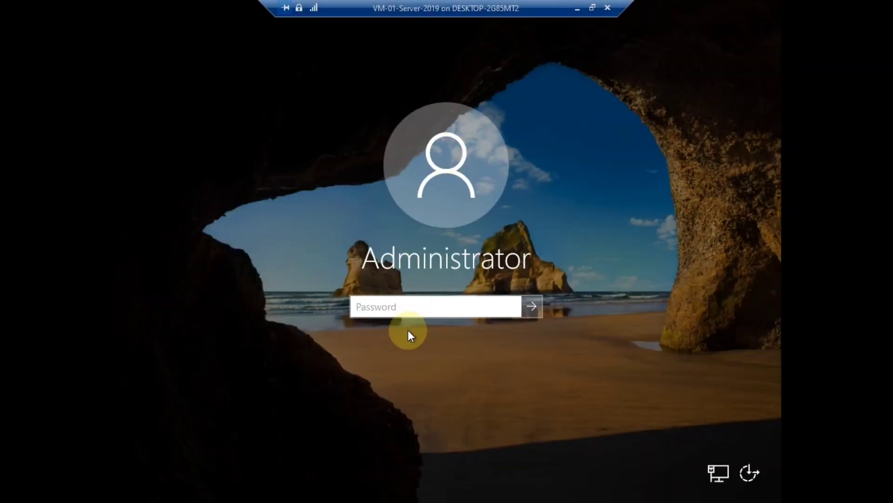
left_click(400, 307)
type("********")
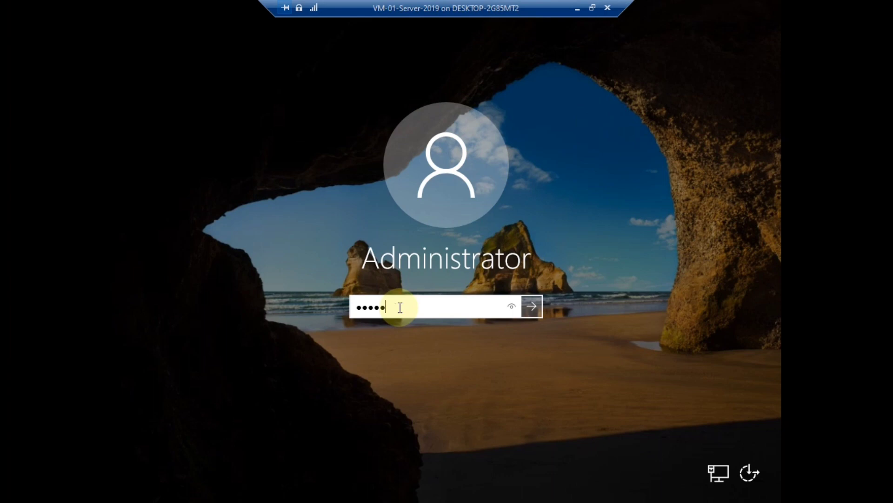
key("Return")
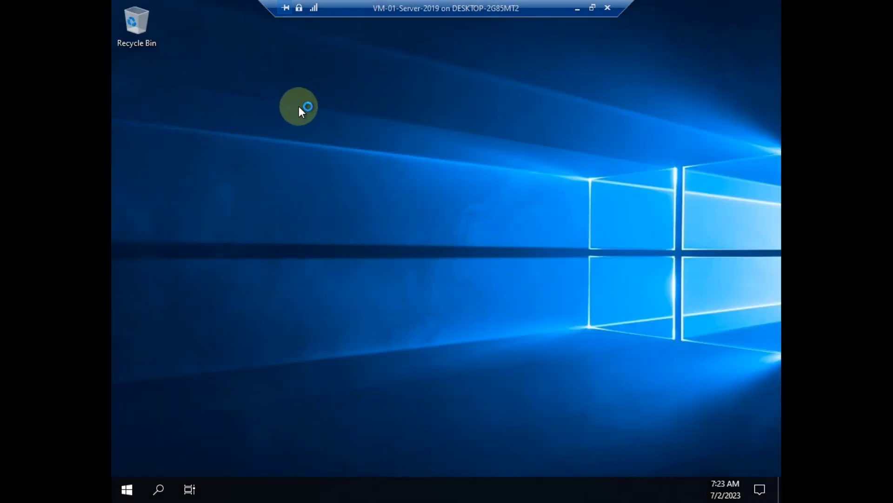
Close Server Manager and refresh the server desktop
right_click(297, 105)
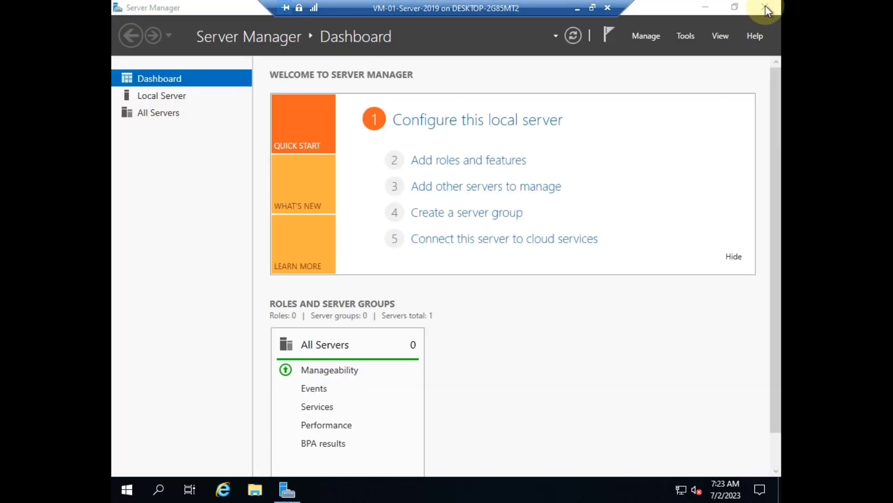
left_click(766, 7)
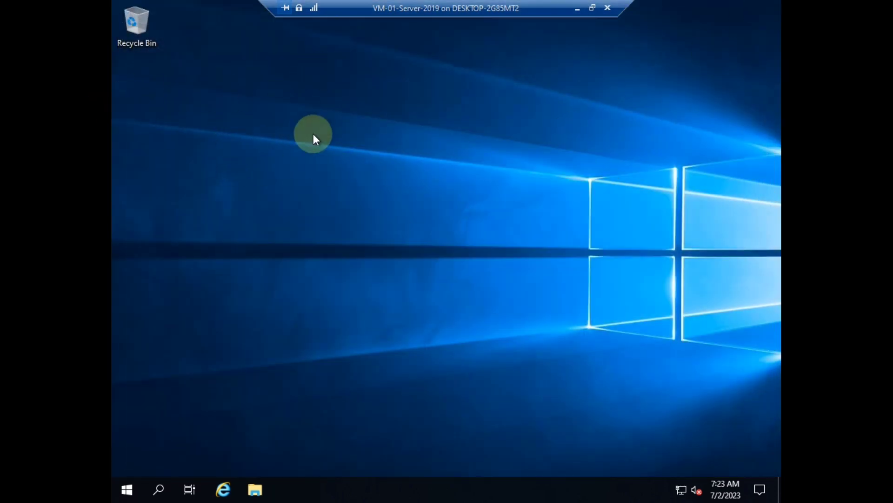
right_click(301, 126)
left_click(346, 164)
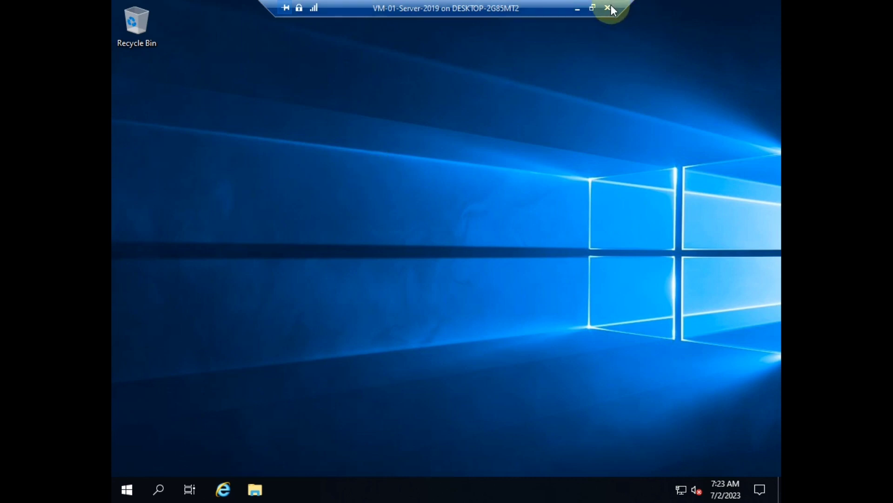
Switch the VM connection to an enhanced session shown in full screen mode
left_click(593, 8)
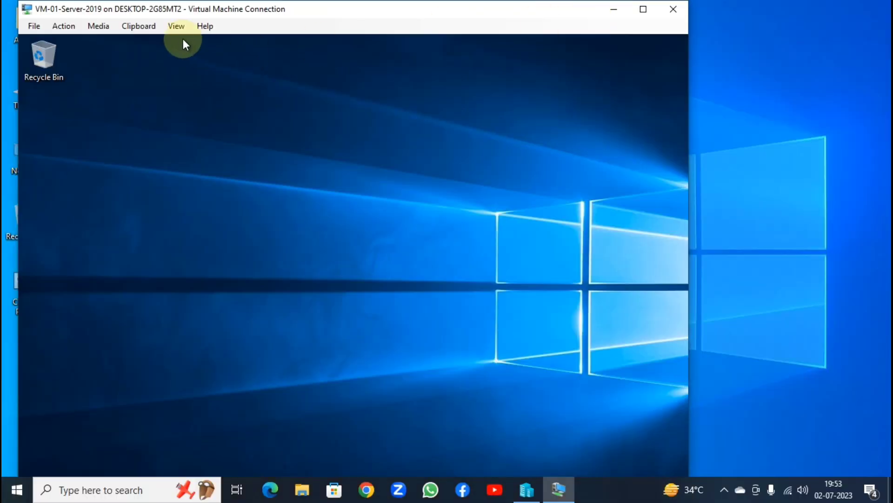
left_click(102, 29)
mouse_move(173, 31)
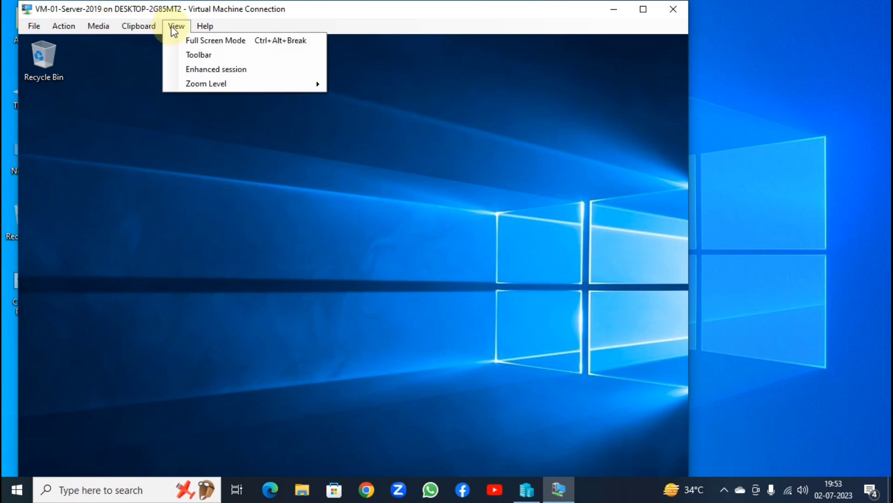
left_click(198, 39)
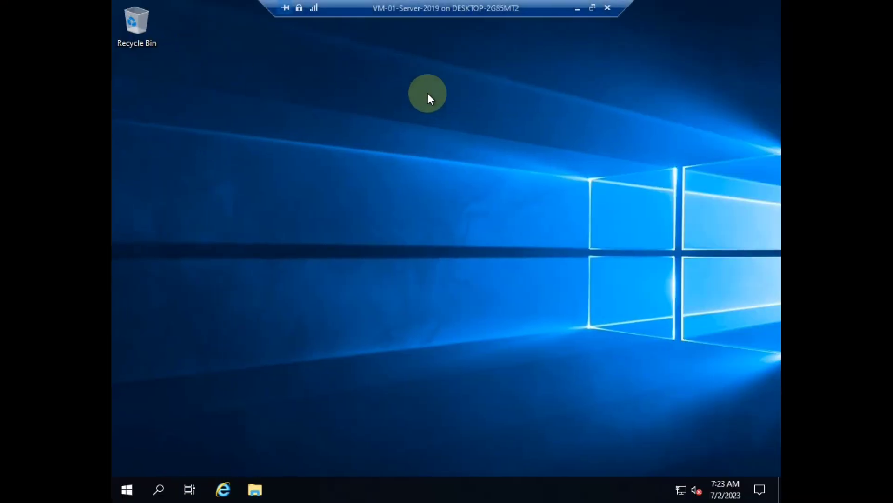
left_click(593, 7)
left_click(176, 26)
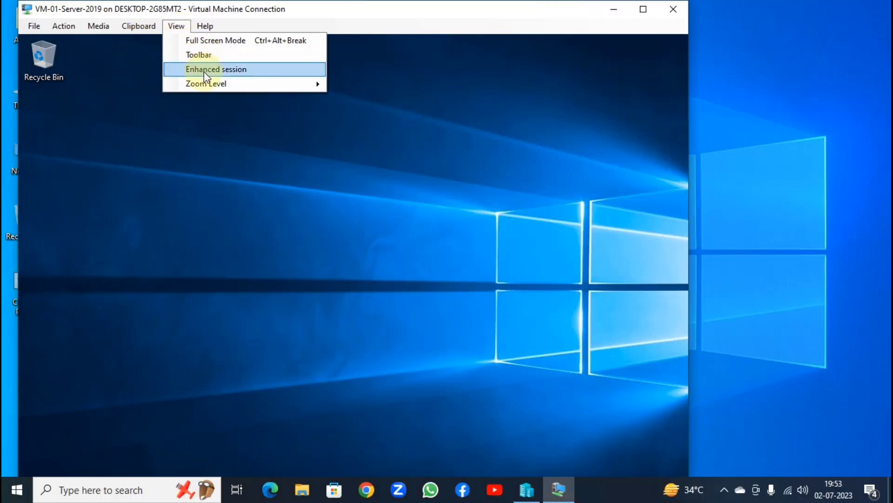
left_click(208, 69)
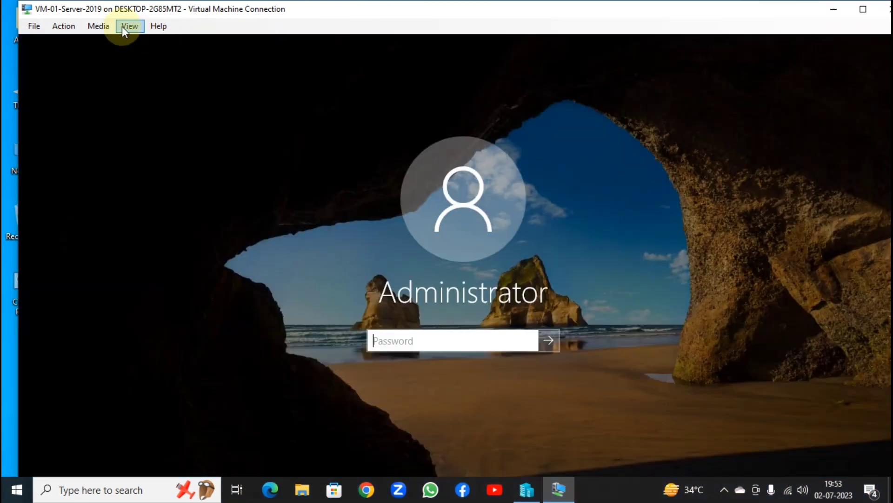
left_click(130, 26)
left_click(145, 43)
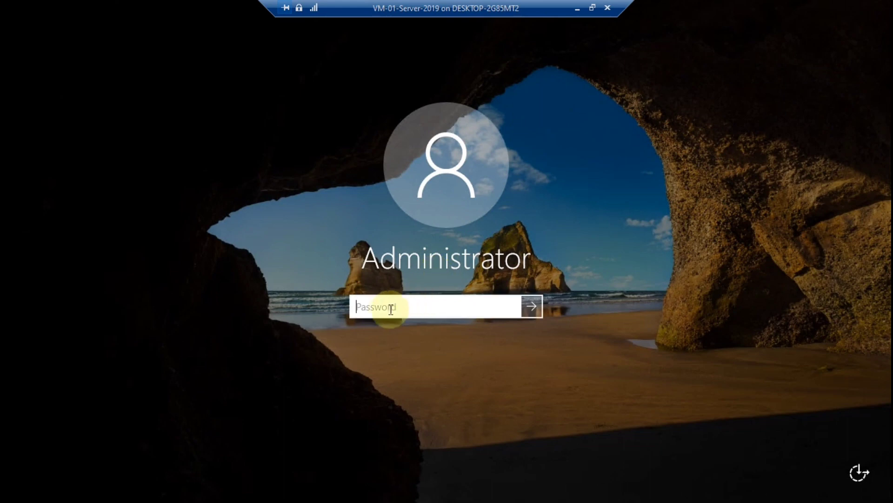
Sign in as Administrator, retyping the password after the incorrect-password error
type("P@ssw0rd1")
key("Return")
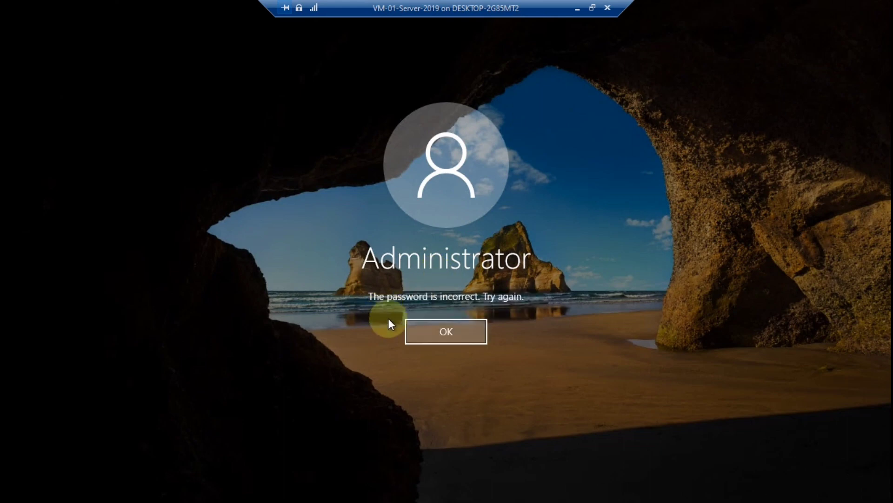
left_click(415, 339)
type("P@ssw0r")
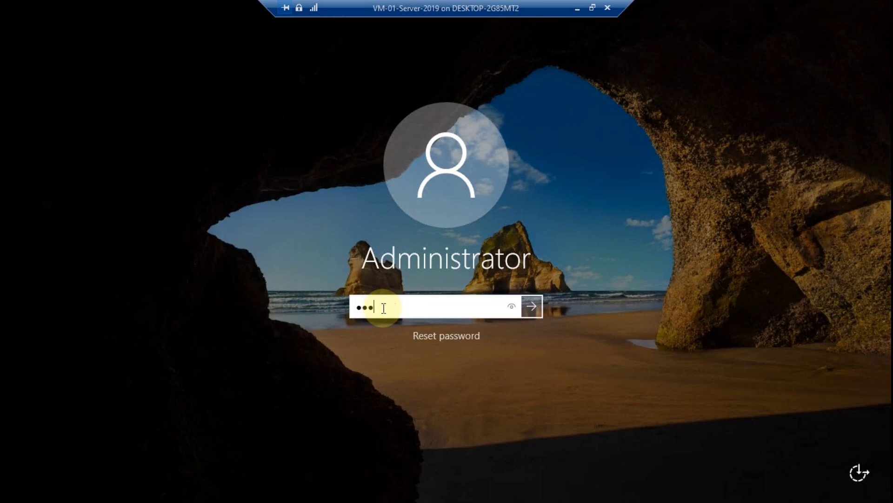
type("d")
key("Return")
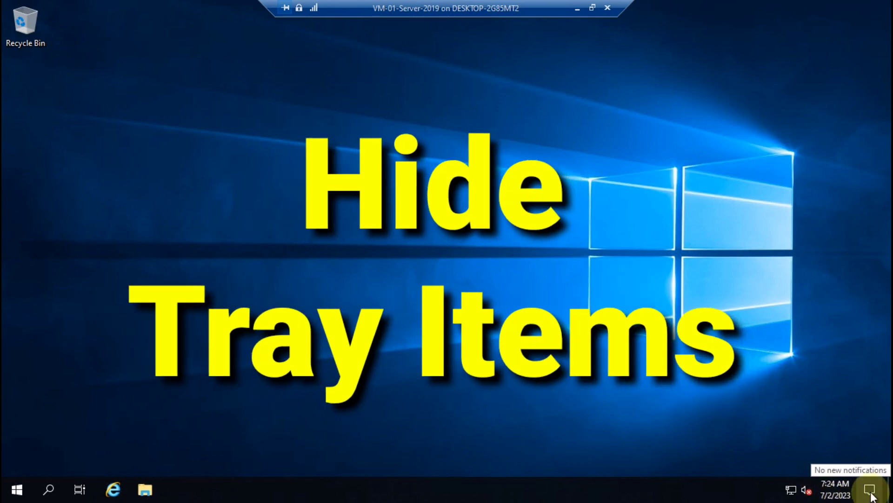
right_click(317, 152)
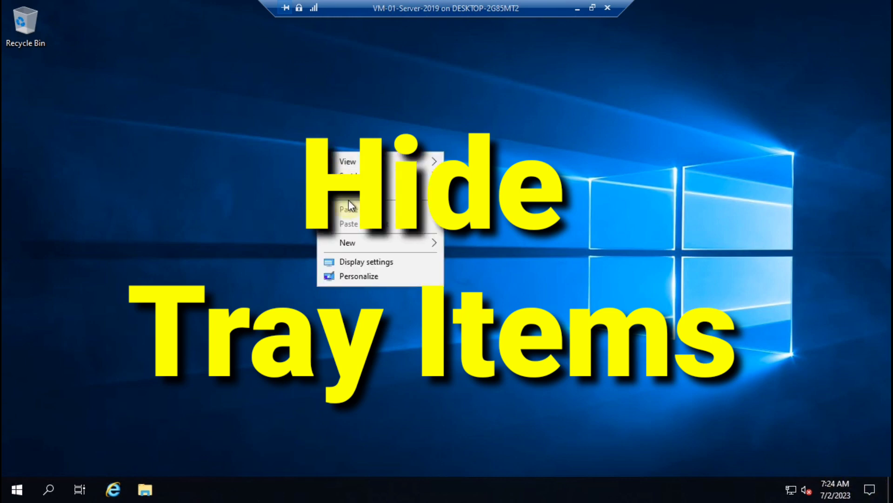
left_click(386, 189)
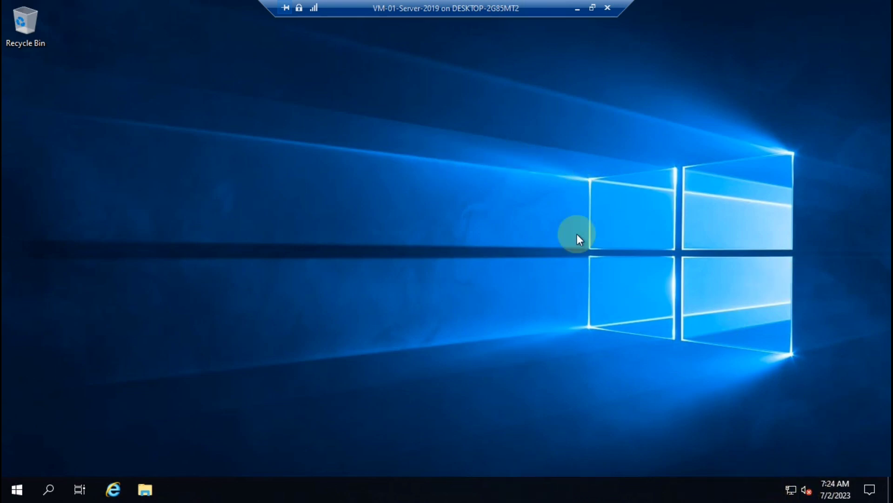
Refresh the desktop, then relaunch regedit from the Run history
right_click(518, 153)
left_click(547, 191)
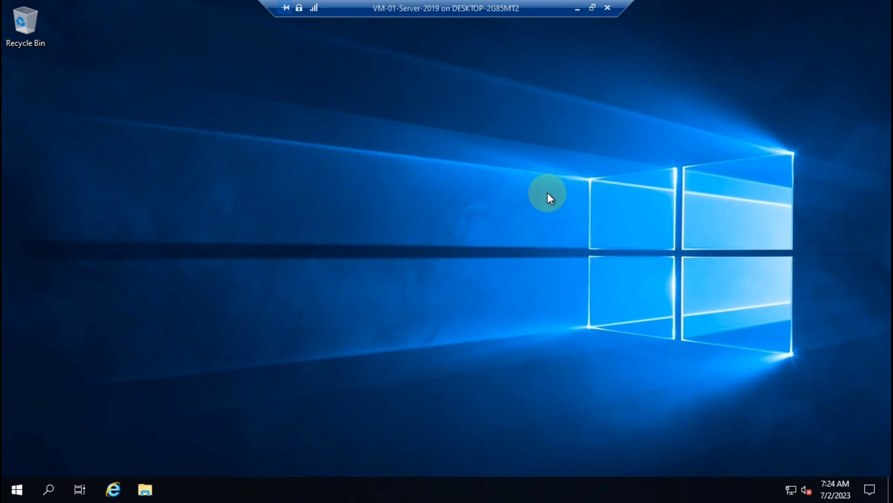
key("super+r")
key("Down")
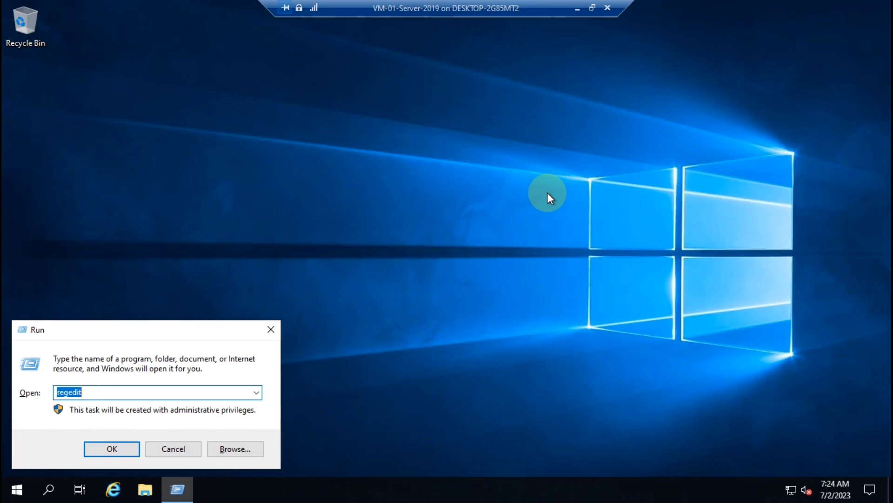
key("Return")
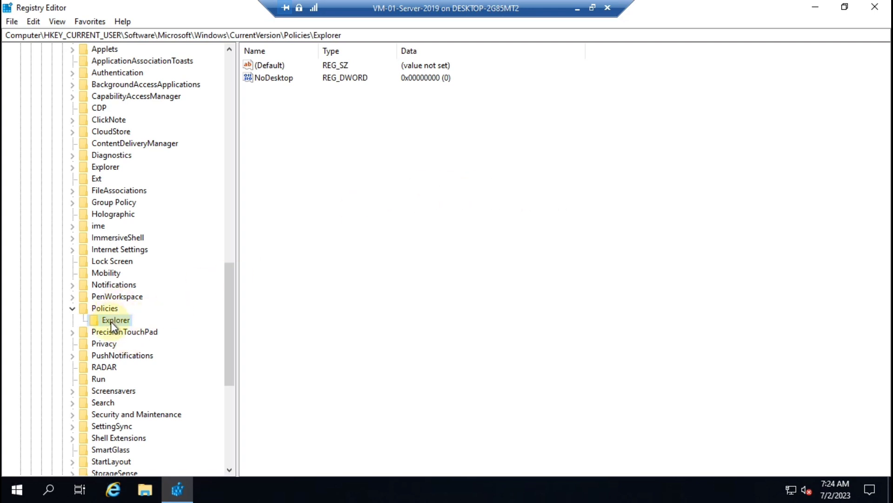
Expand the registry tree through HKEY_CURRENT_USER\Software to the Microsoft key
key("Left")
key("Left")
key("Left")
key("Left")
key("Left")
key("Left")
key("Left")
key("Left")
key("Left")
key("Left")
key("Left")
key("Left")
key("Left")
key("Left")
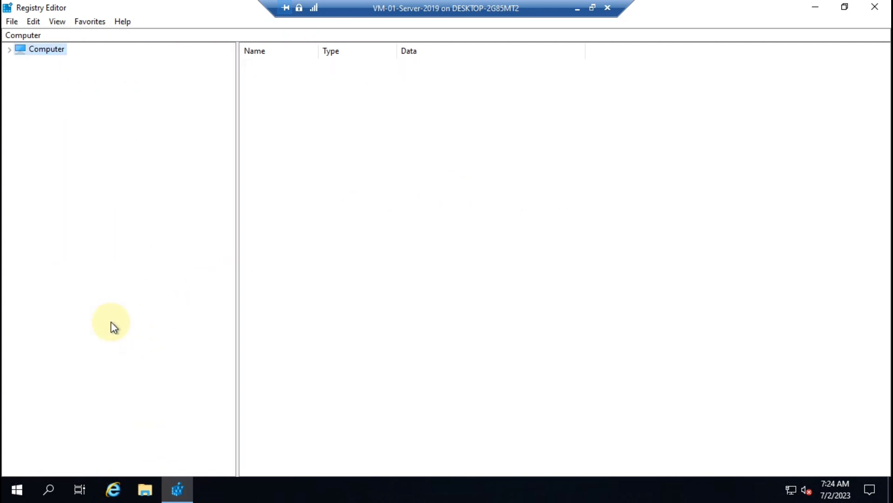
key("Right")
key("Down")
key("Down")
key("Down")
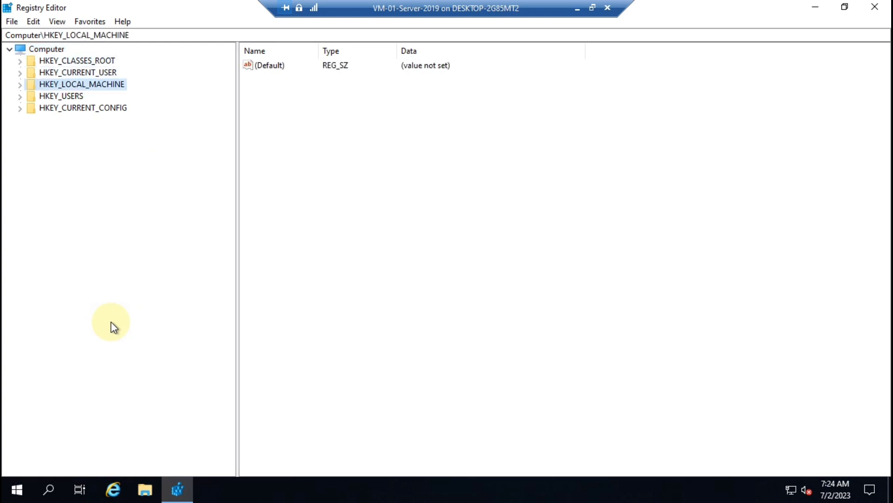
key("Up")
key("Right")
key("Down")
key("Down")
key("Down")
key("Down")
key("Down")
key("Down")
key("Down")
key("Down")
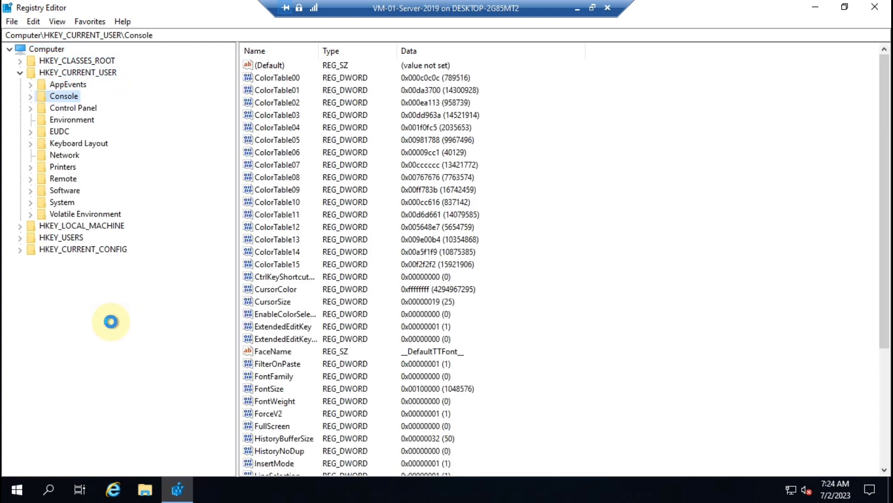
key("Down")
key("Down")
key("Down")
key("Up")
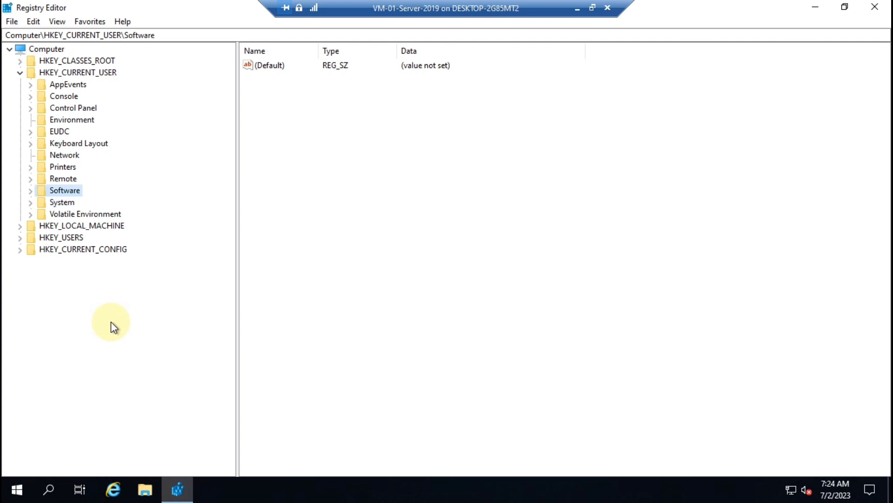
key("Right")
key("Right")
key("Down")
key("Down")
key("Down")
key("Right")
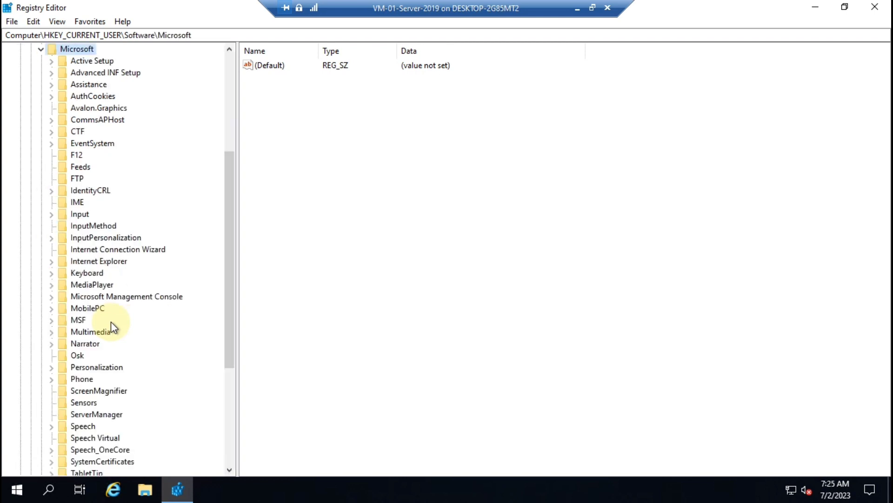
key("Right")
Continue down Windows\CurrentVersion\Policies and select the Explorer subkey
type("windows")
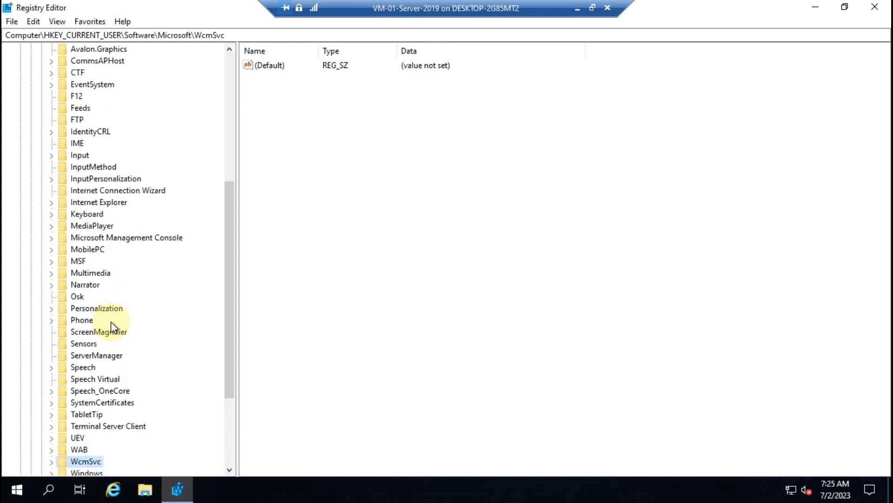
key("Down")
key("Up")
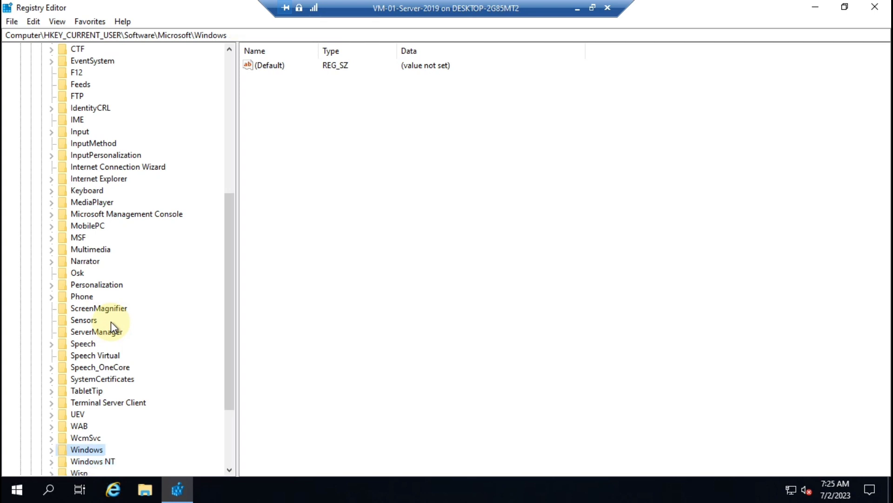
key("Right")
key("Right")
key("Down")
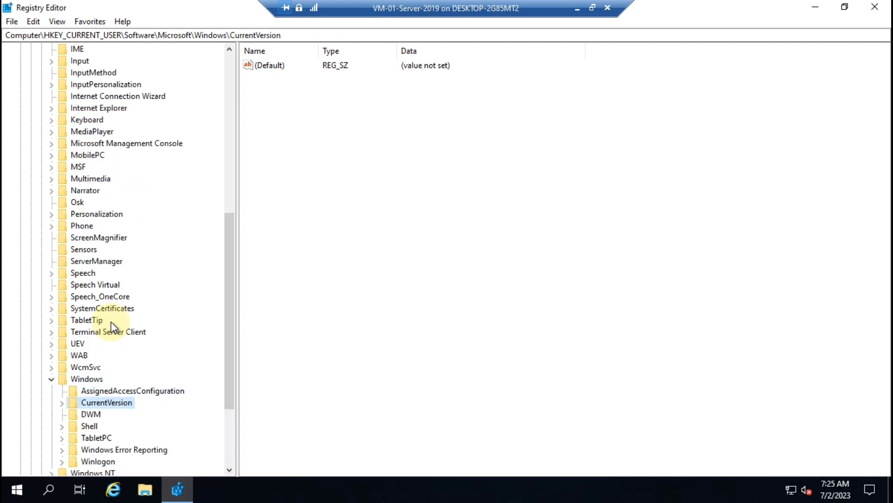
key("Right")
key("Right")
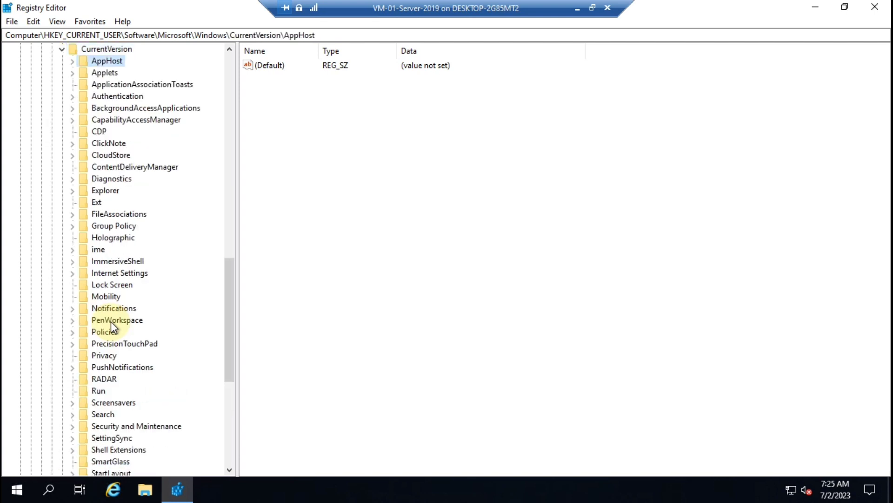
key("Down")
key("Down")
key("Down")
key("Down")
key("Down")
key("Down")
key("Down")
key("Down")
key("Down")
key("Down")
key("Down")
key("Down")
key("Down")
key("Down")
key("Down")
key("Down")
key("Down")
key("Down")
key("Down")
key("Down")
key("Down")
key("Down")
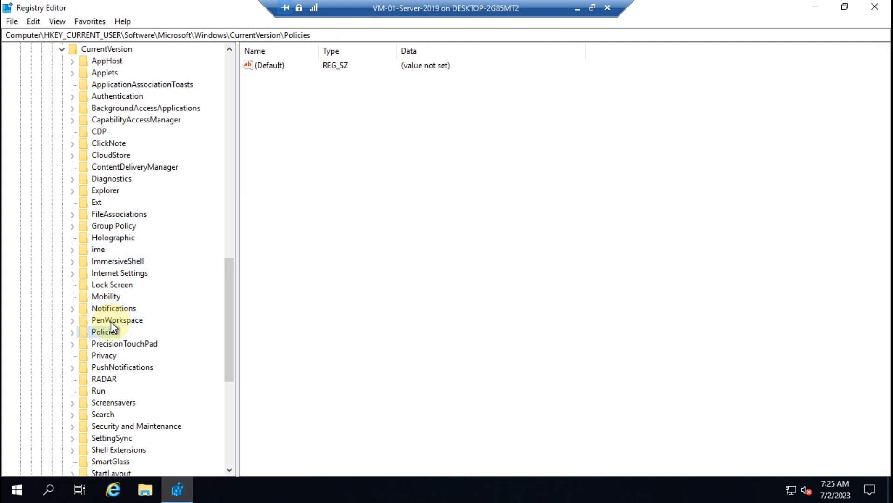
key("Right")
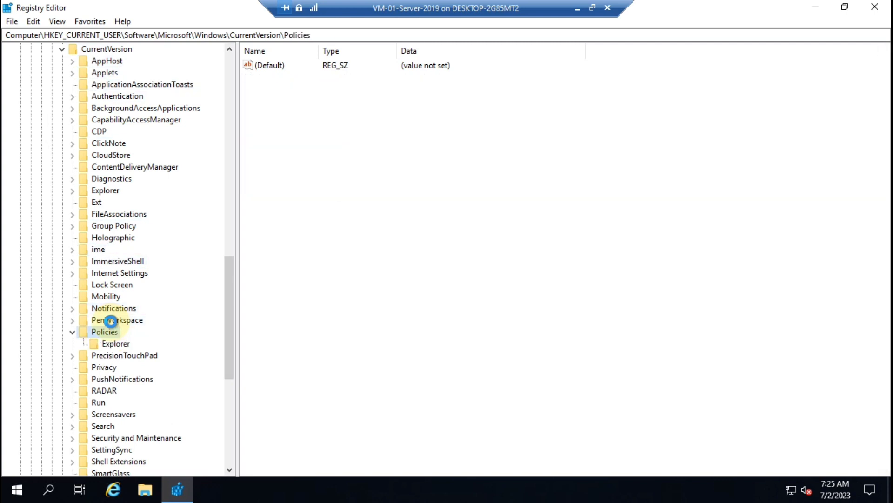
key("Down")
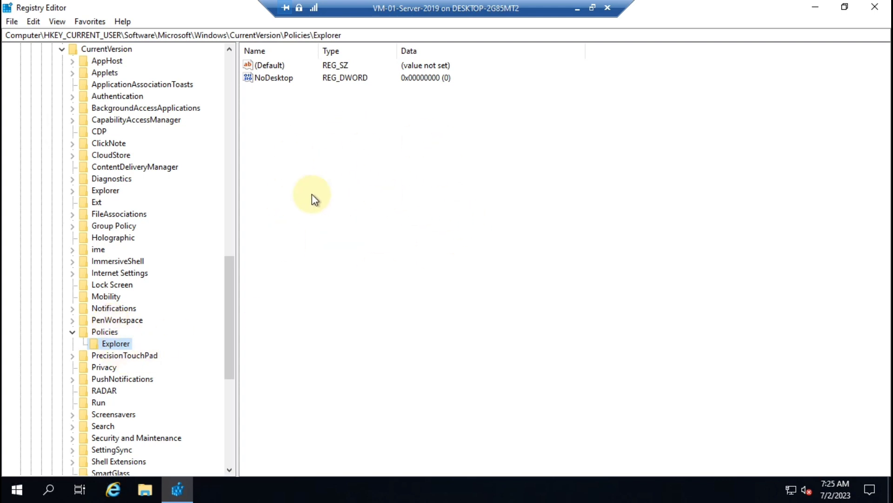
Create a DWORD (32-bit) value named NoTrayItemsDisplay in Explorer and open it for editing
right_click(350, 185)
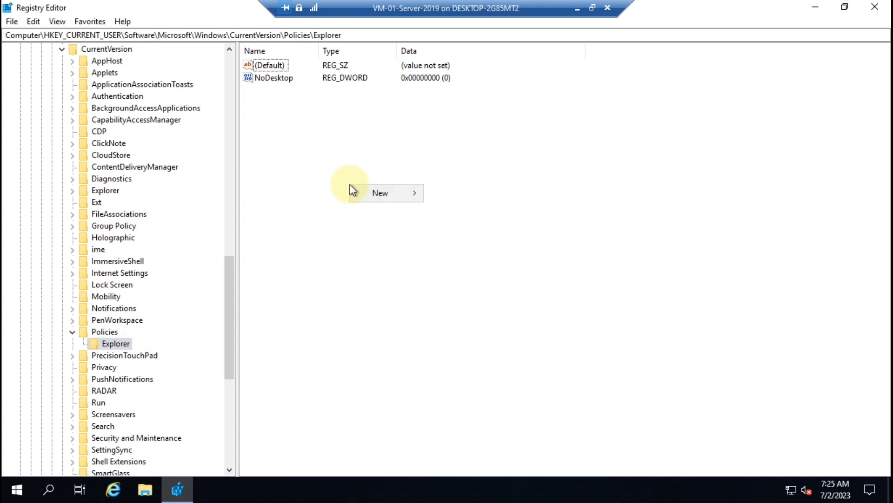
mouse_move(408, 190)
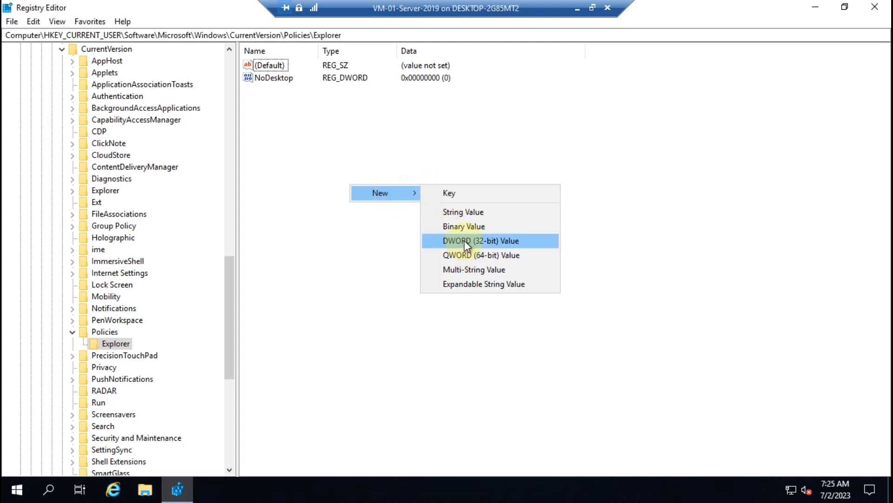
left_click(530, 244)
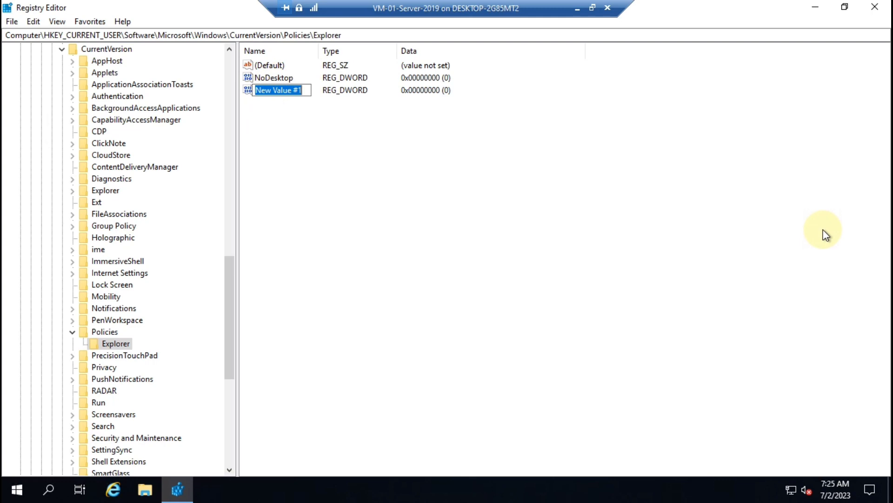
type("No")
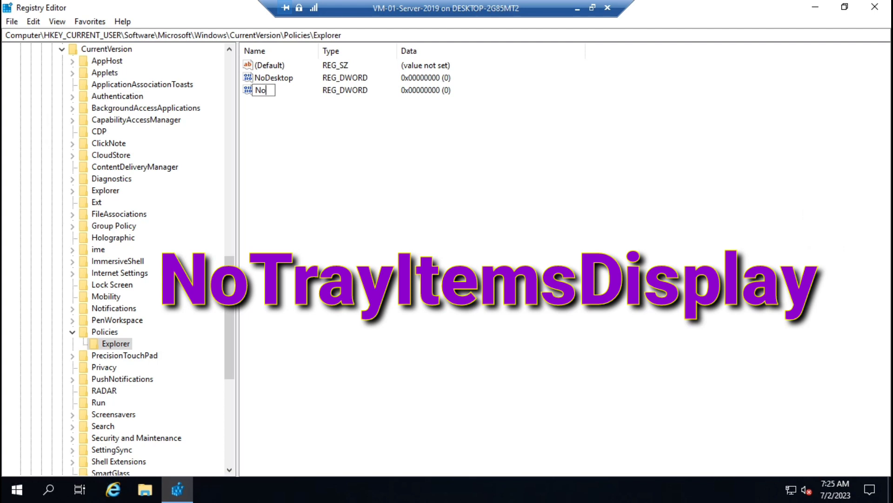
type("Tray")
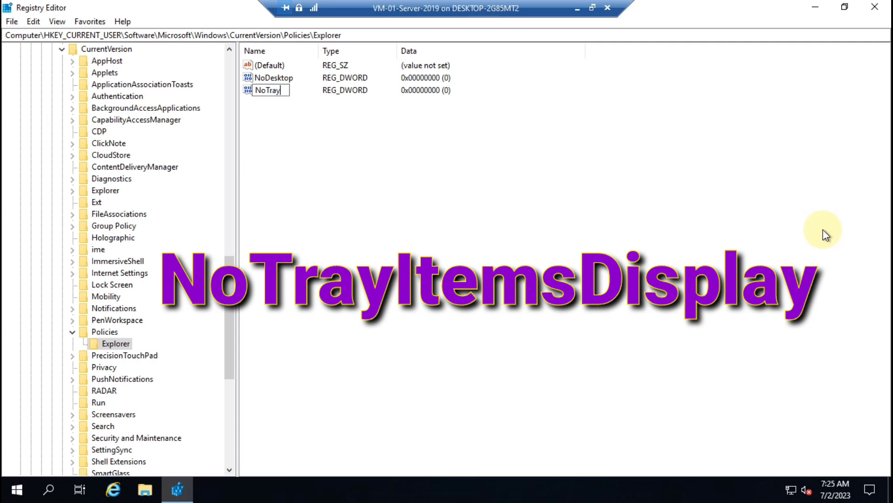
type("ItemsDisplay")
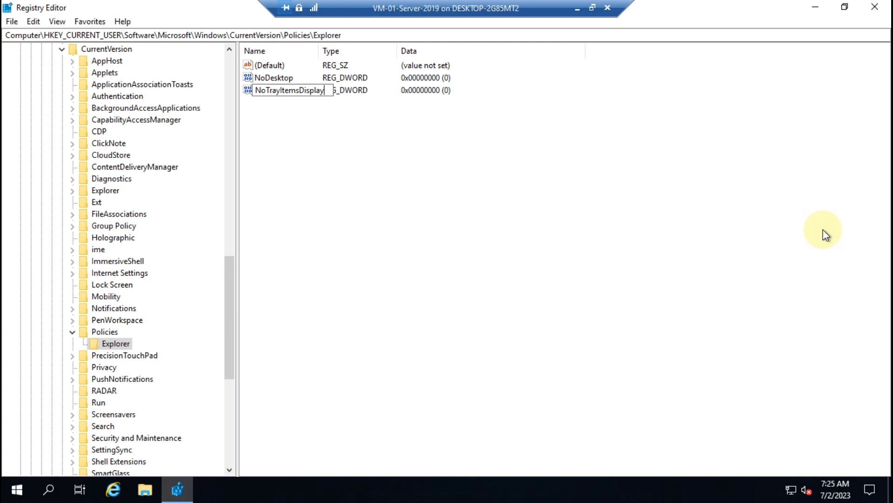
key("Return")
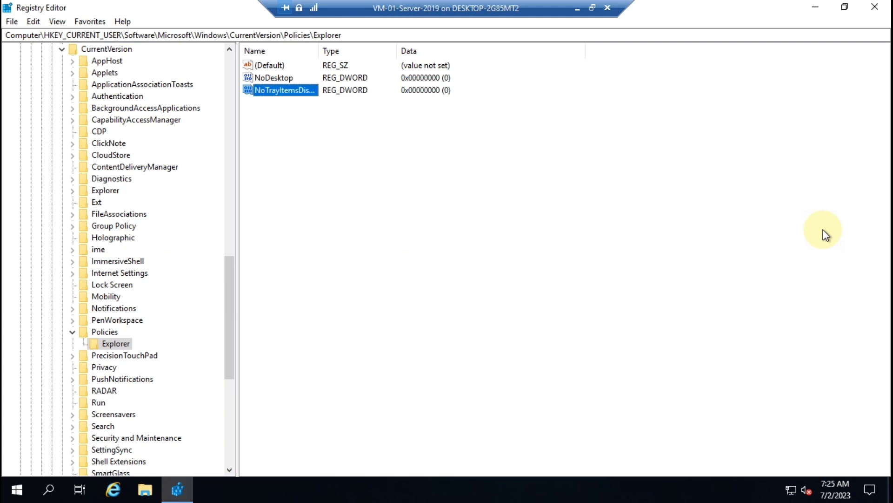
key("Return")
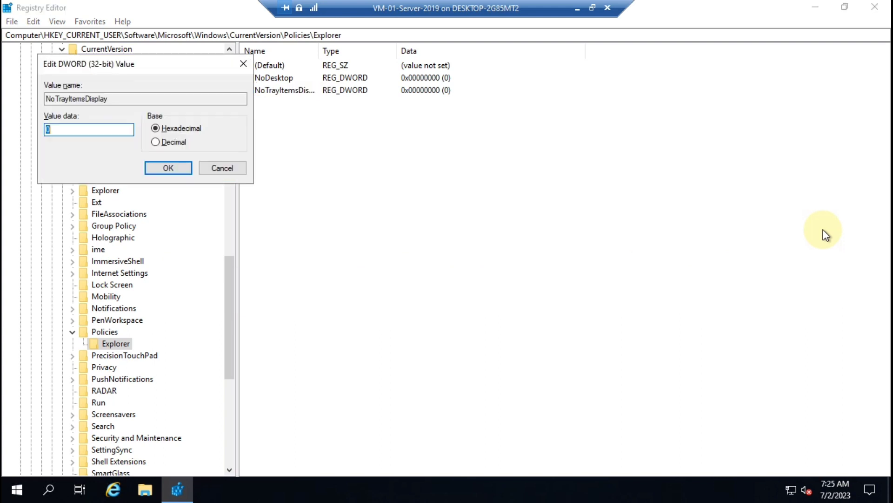
Save NoTrayItemsDisplay with data 1 and bring up the Run box for shutdown /l
type("1")
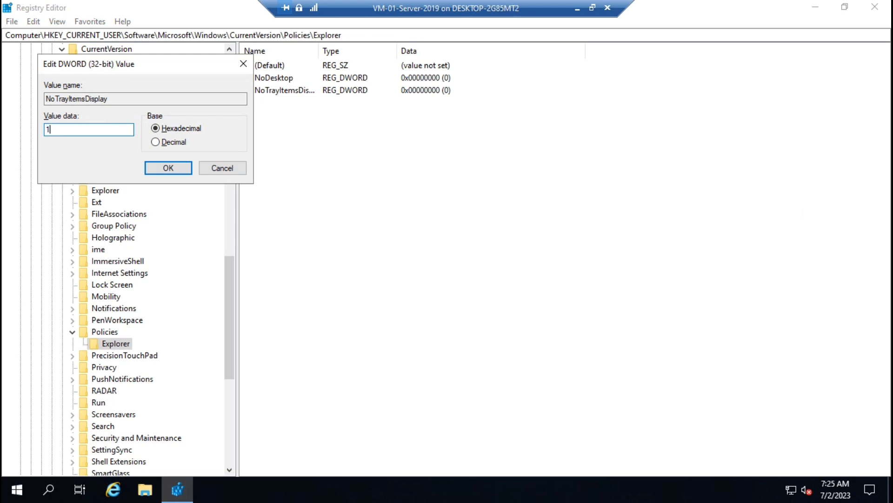
key("Return")
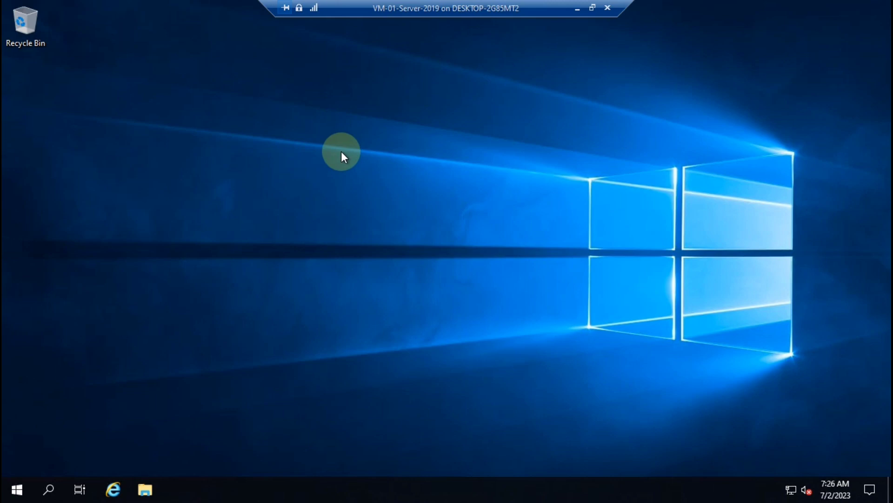
key("super+r")
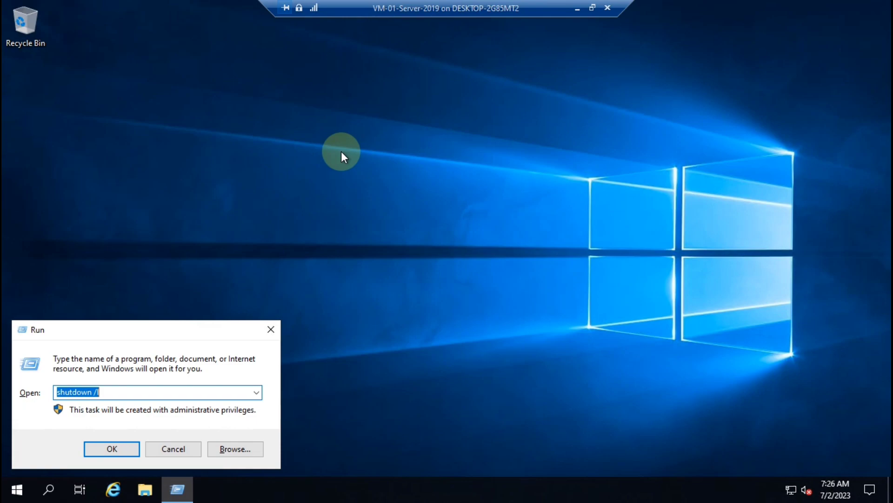
Sign out with shutdown /l, then send Ctrl+Alt+Delete and sign in with the administrator password
key("Return")
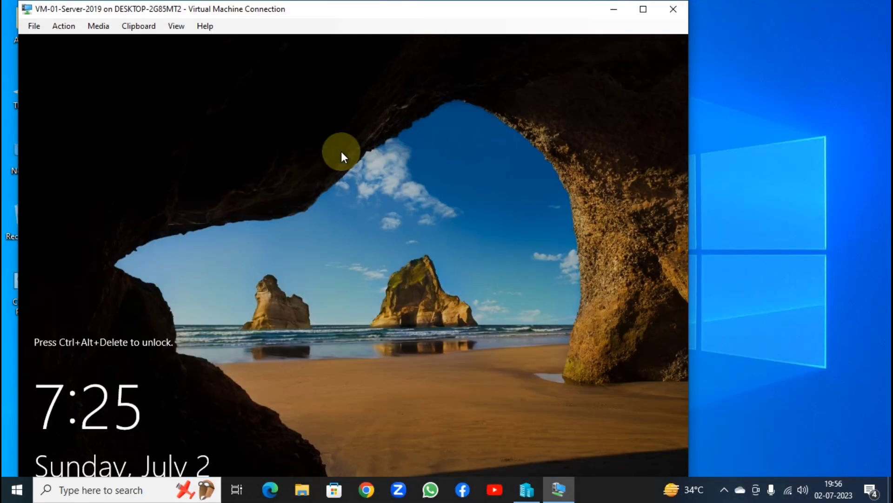
left_click(88, 26)
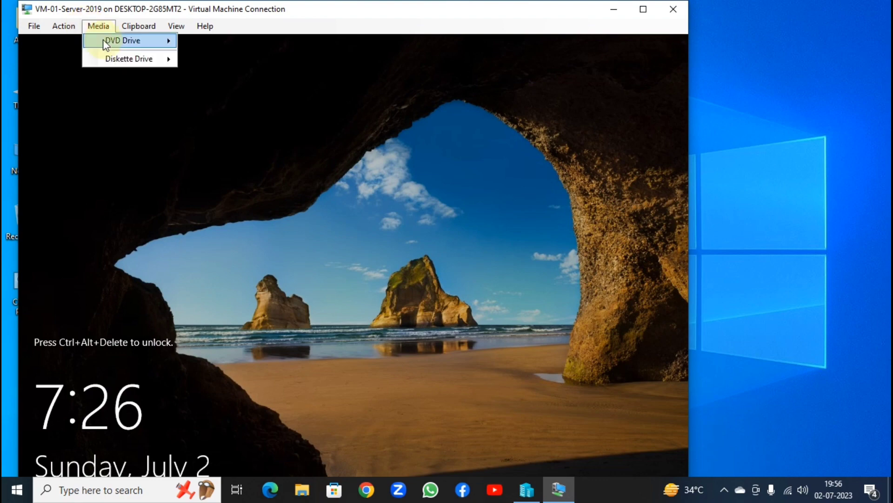
mouse_move(63, 27)
left_click(79, 42)
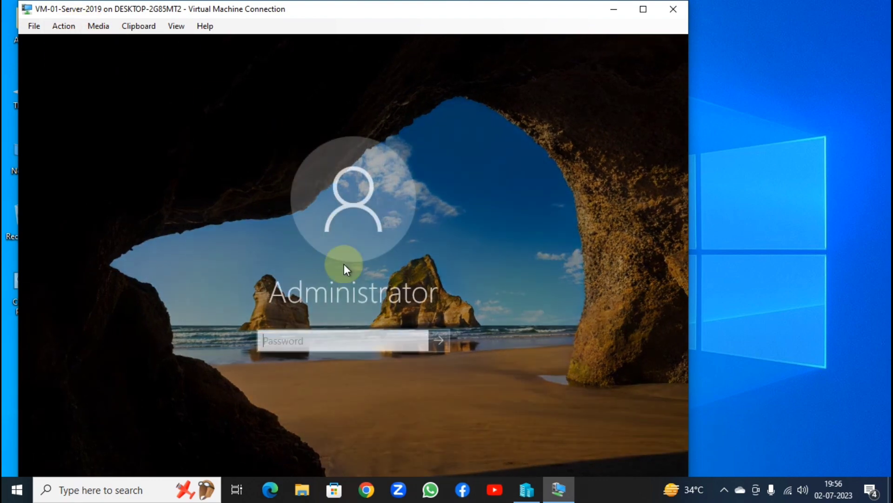
type("•••••••")
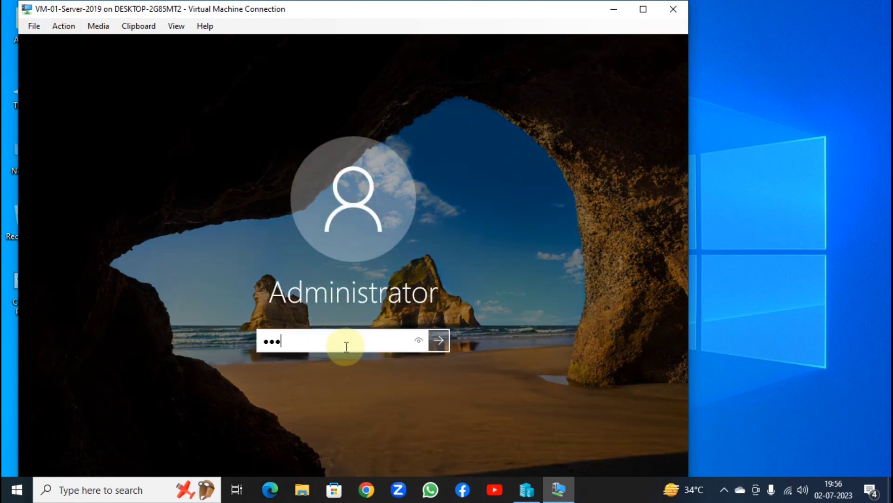
key("Return")
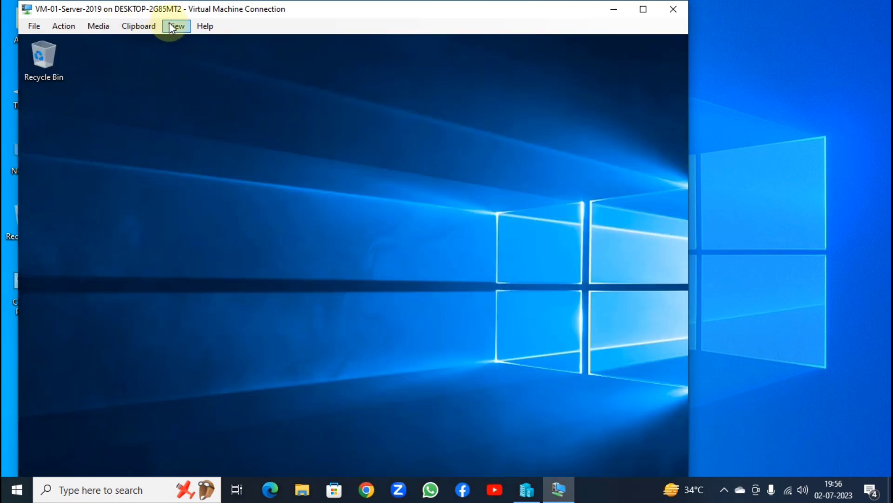
Switch the VM connection to enhanced session and full screen, then sign in again
left_click(171, 25)
left_click(183, 68)
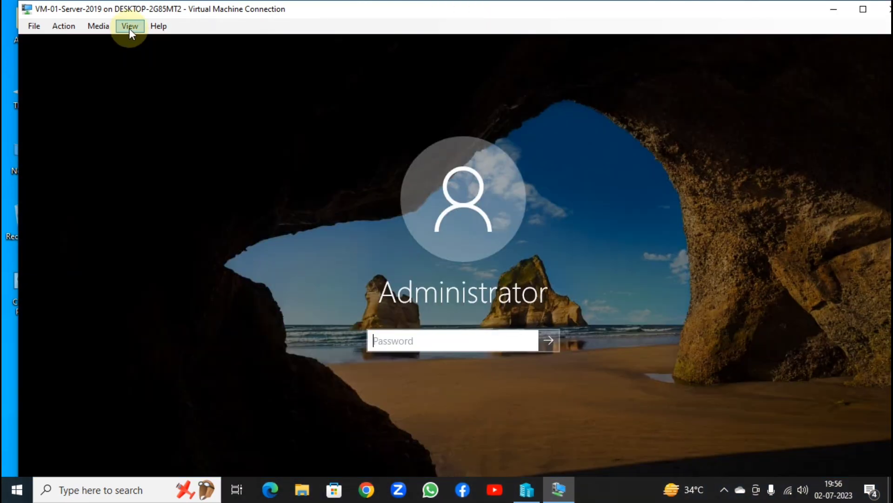
left_click(130, 27)
left_click(139, 37)
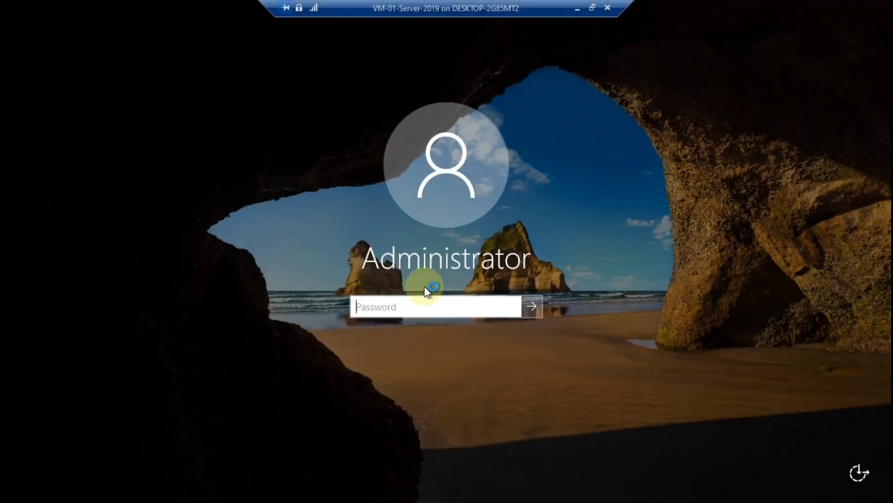
type("•••••••")
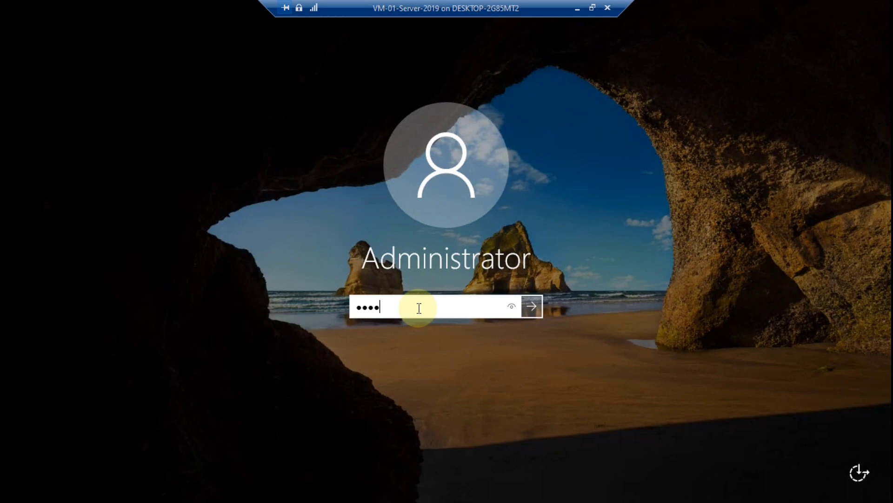
key("Return")
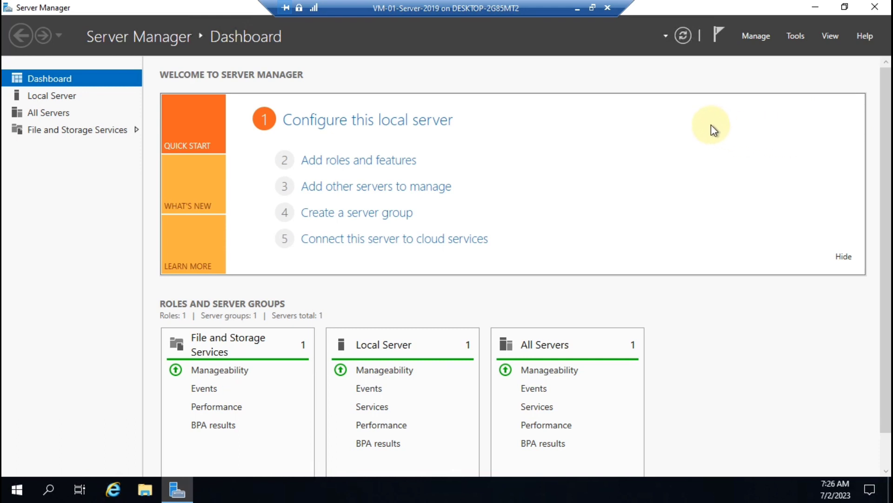
Close the Server Manager window to check the tray
left_click(875, 6)
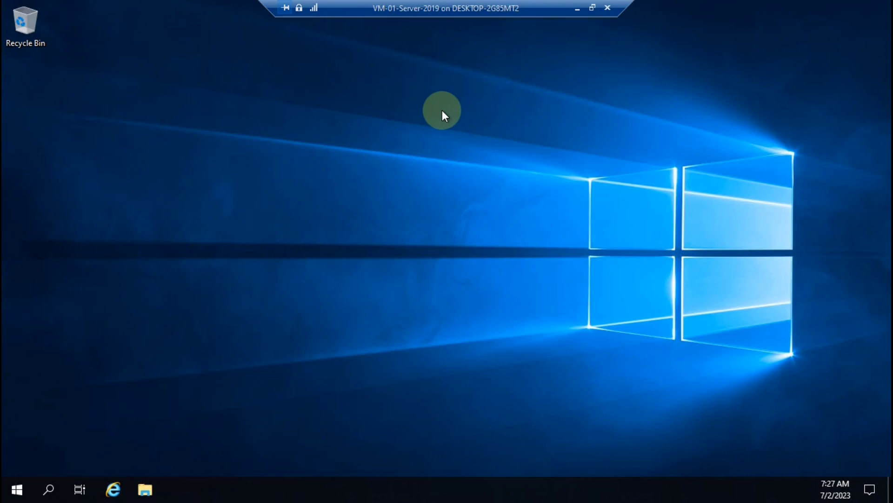
Relaunch Registry Editor by picking regedit from the Run history
key("super+r")
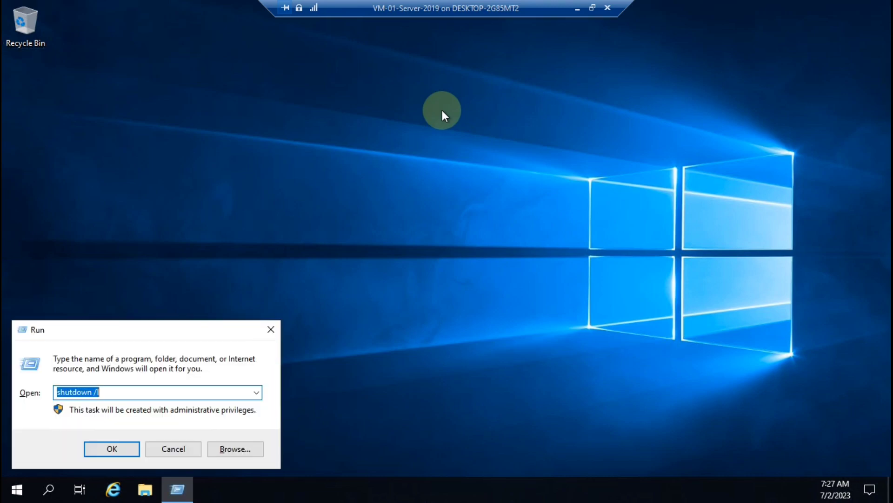
left_click(256, 393)
left_click(111, 414)
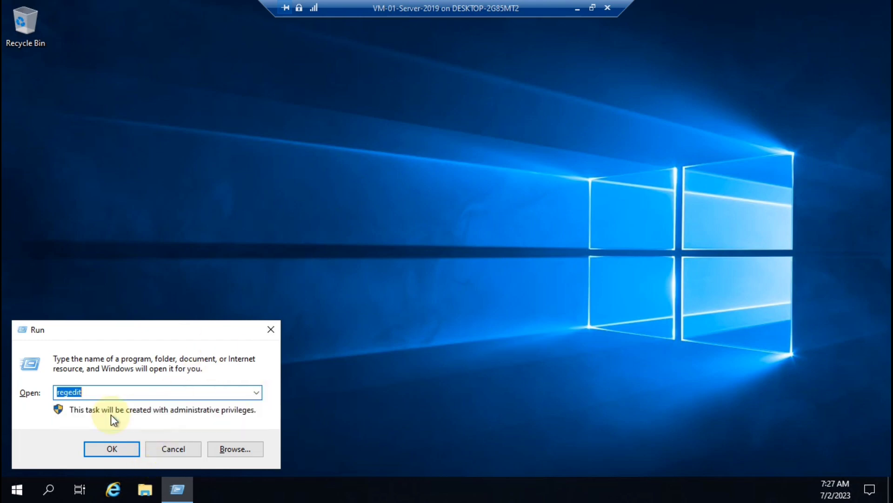
left_click(111, 448)
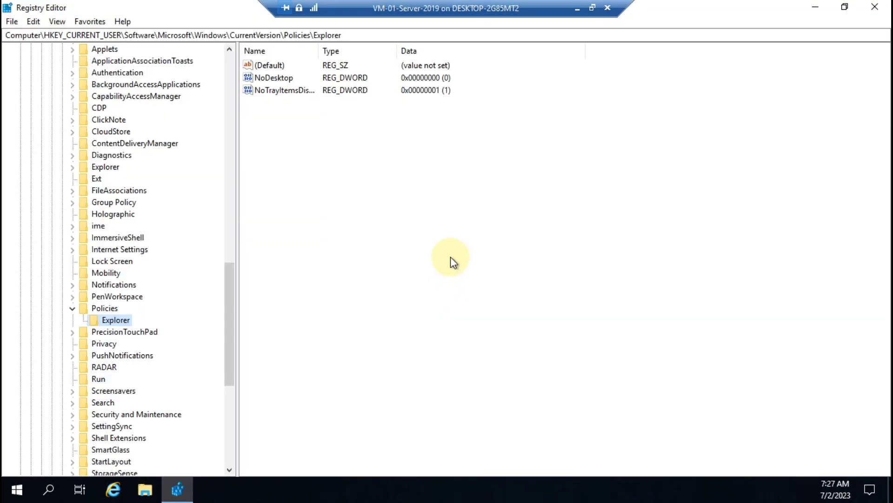
Change NoTrayItemsDisplay's data from 1 to 0
left_click(286, 93)
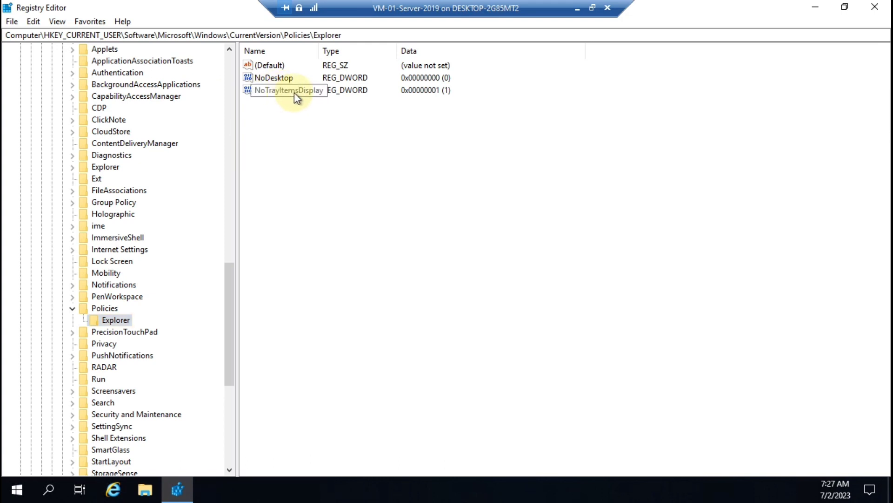
double_click(294, 92)
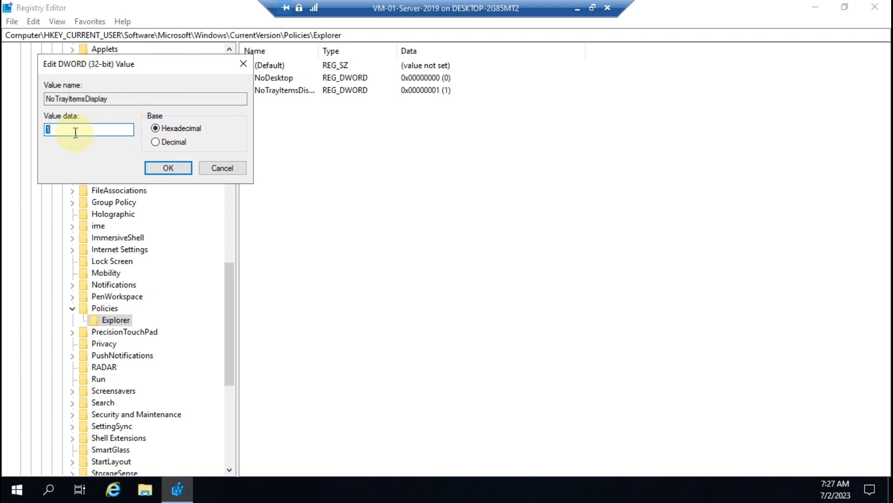
type("0")
key("Return")
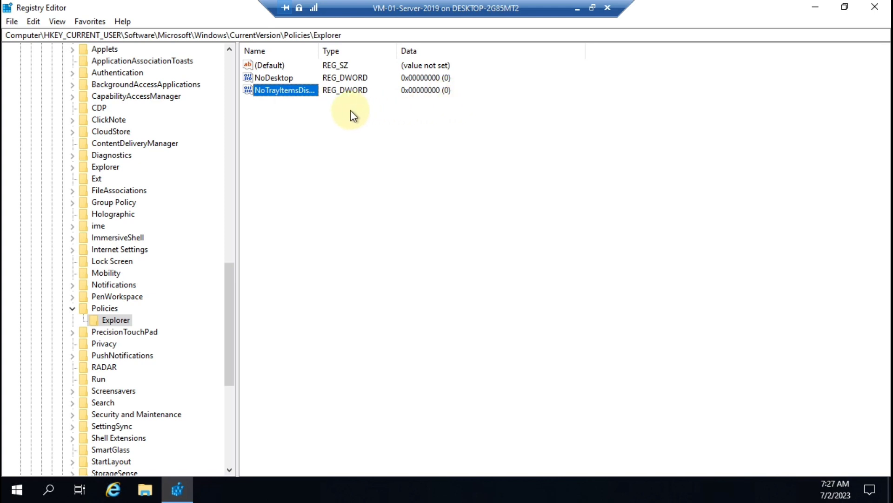
Minimize Registry Editor to reach the desktop
right_click(352, 135)
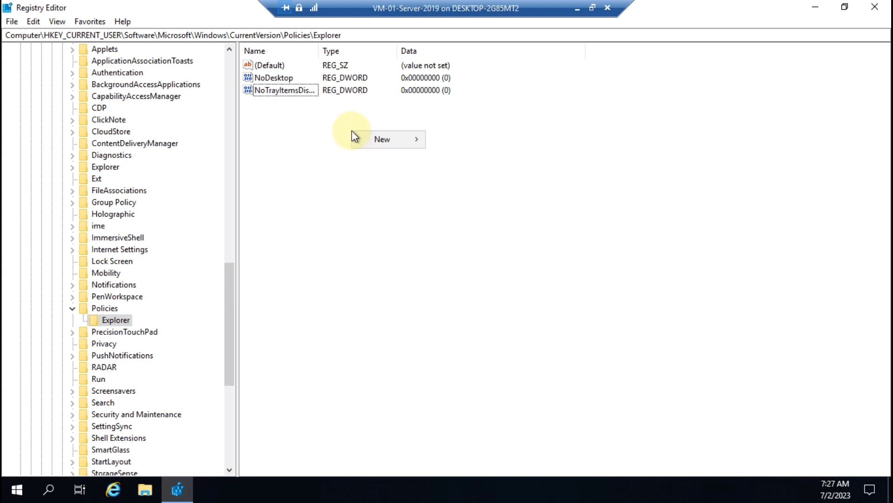
right_click(304, 141)
right_click(426, 135)
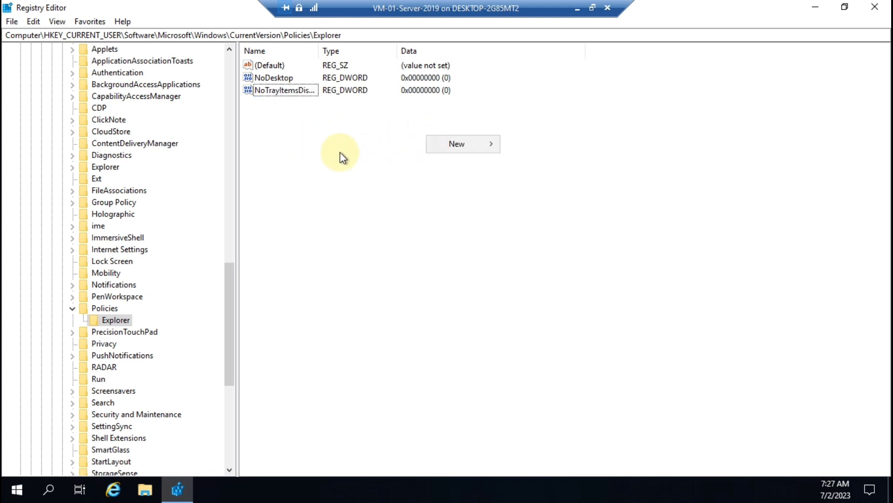
left_click(815, 7)
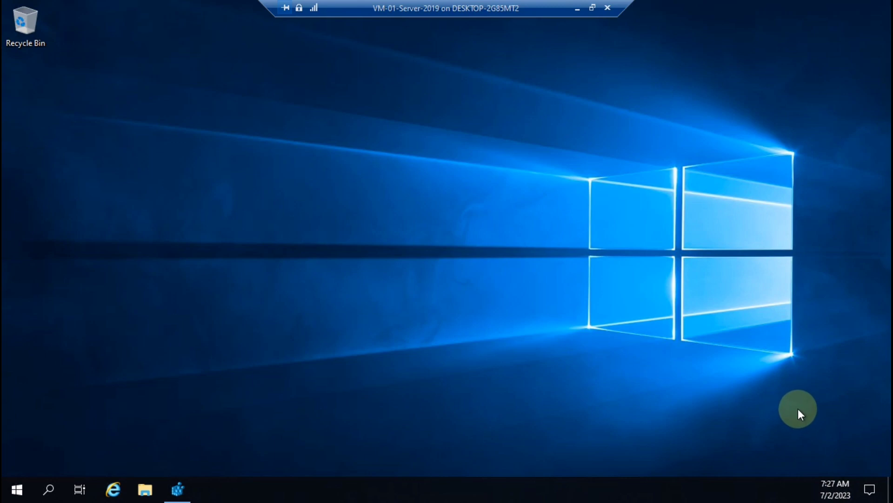
Review the Taskbar settings page, then close Settings
right_click(573, 487)
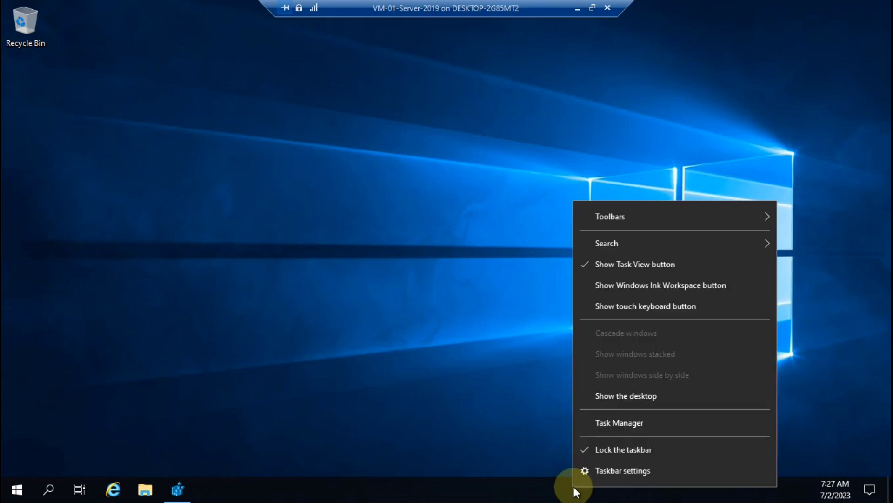
left_click(614, 470)
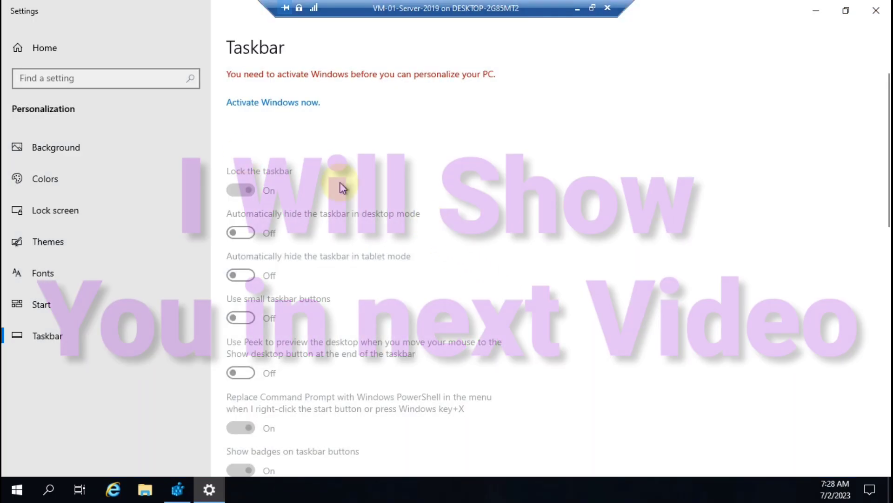
scroll(357, 287, "down", 15)
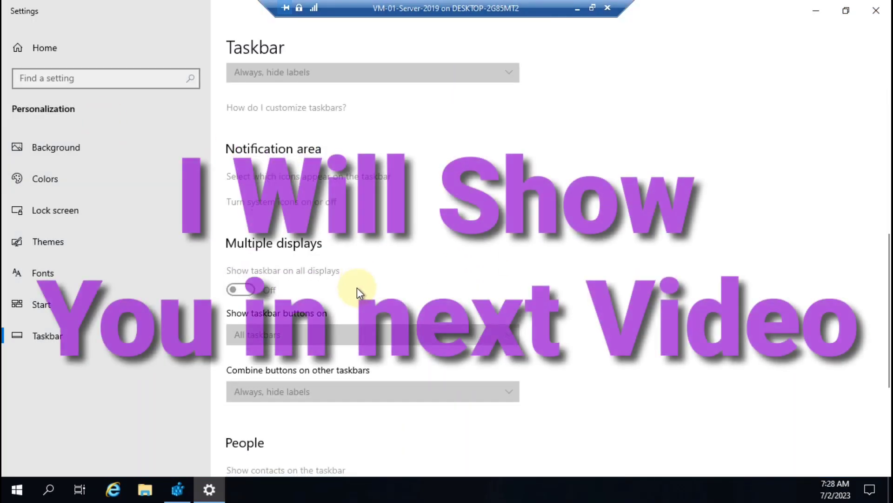
scroll(356, 287, "up", 10)
scroll(372, 216, "down", 3)
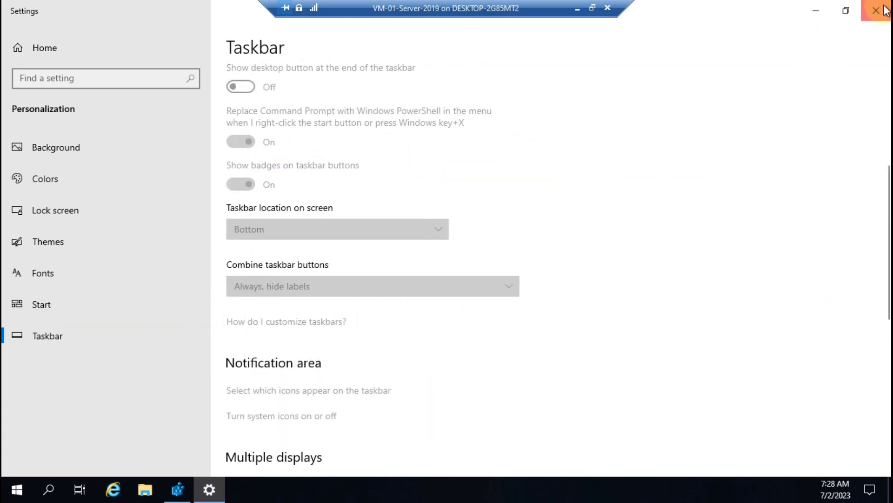
key("alt+F4")
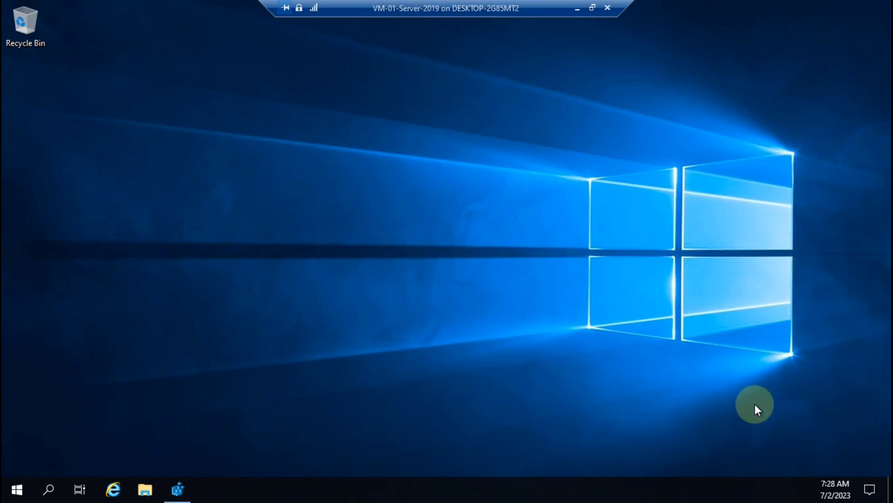
Relaunch regedit and add a new DWORD (32-bit) value in Policies\Explorer
key("super+r")
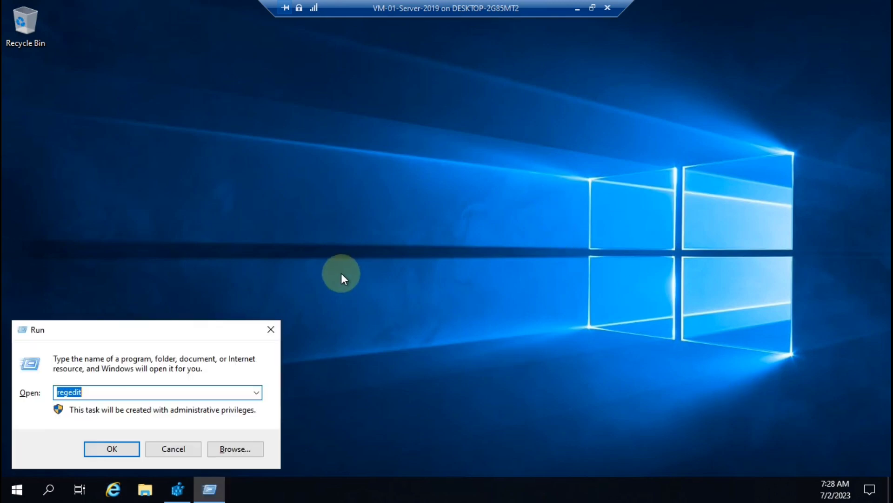
left_click(125, 451)
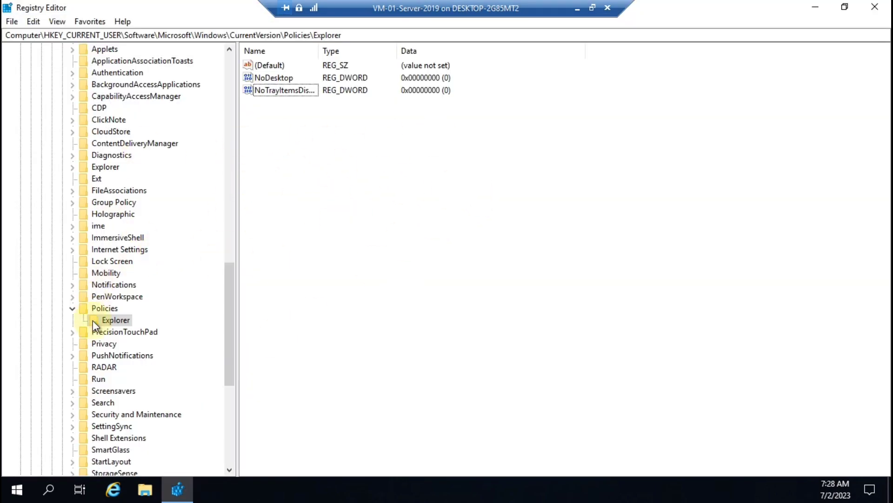
right_click(278, 154)
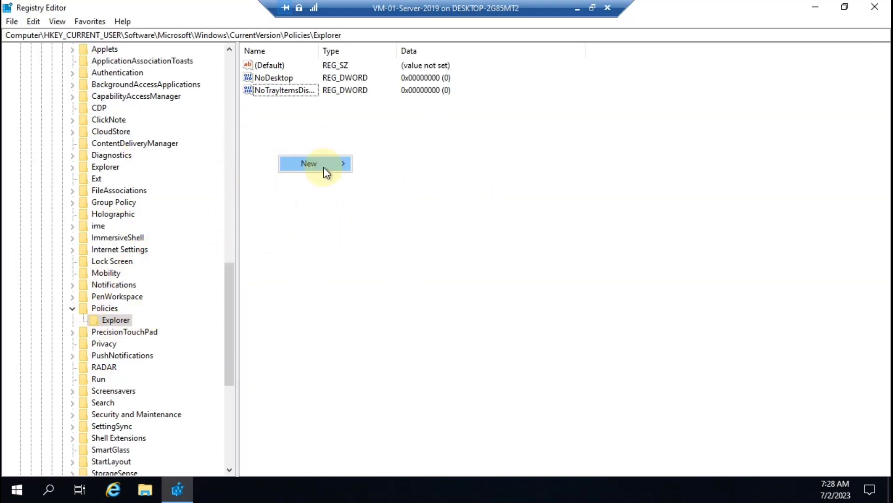
mouse_move(321, 164)
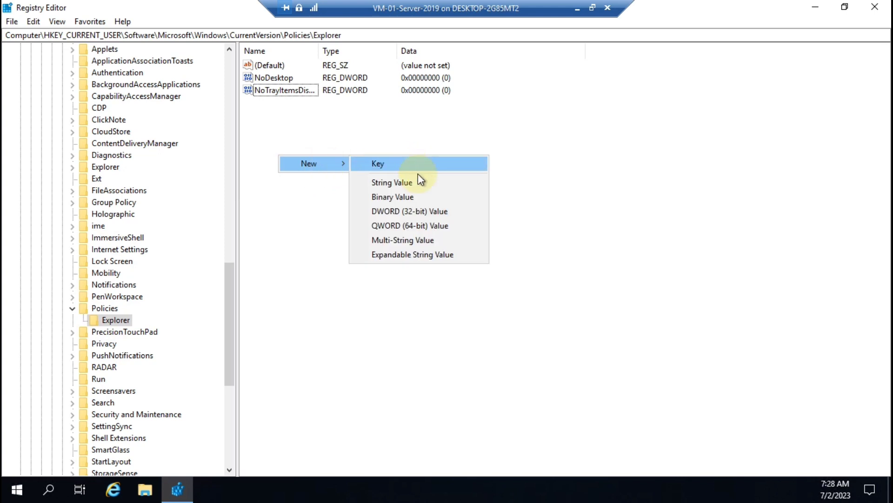
left_click(417, 209)
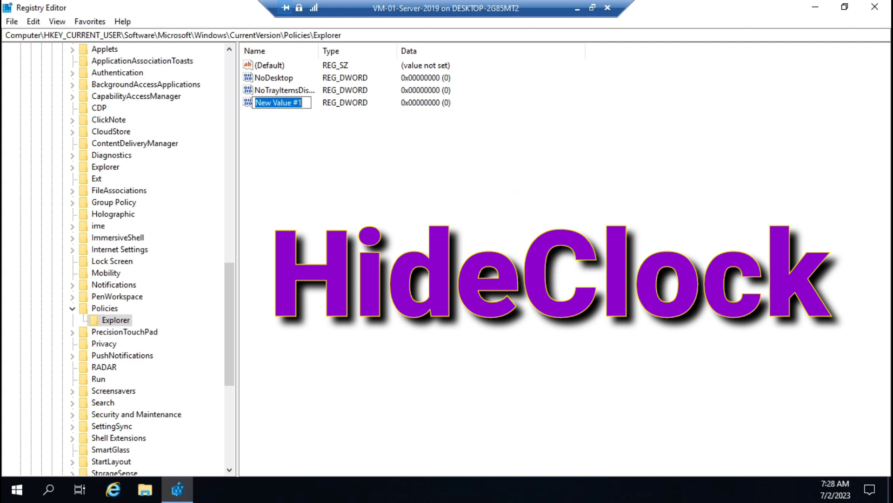
Name the value HideClock, set its data to 1, and close Registry Editor
type("Hide")
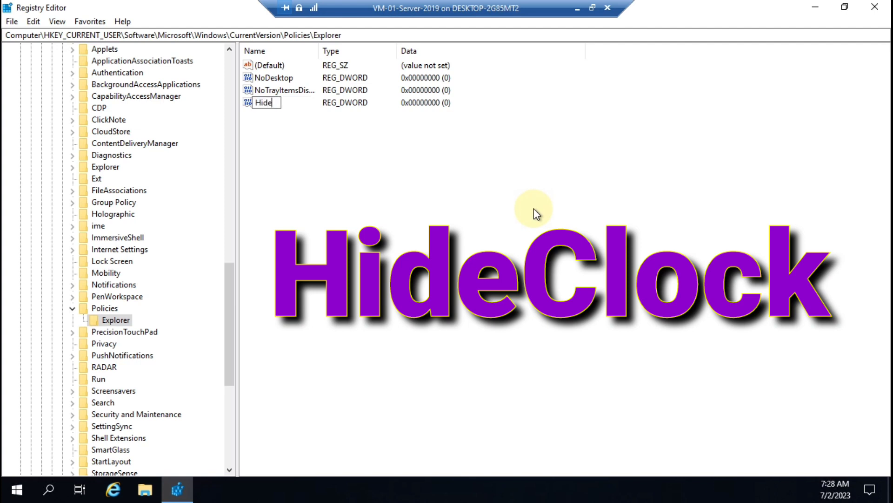
type("Clock")
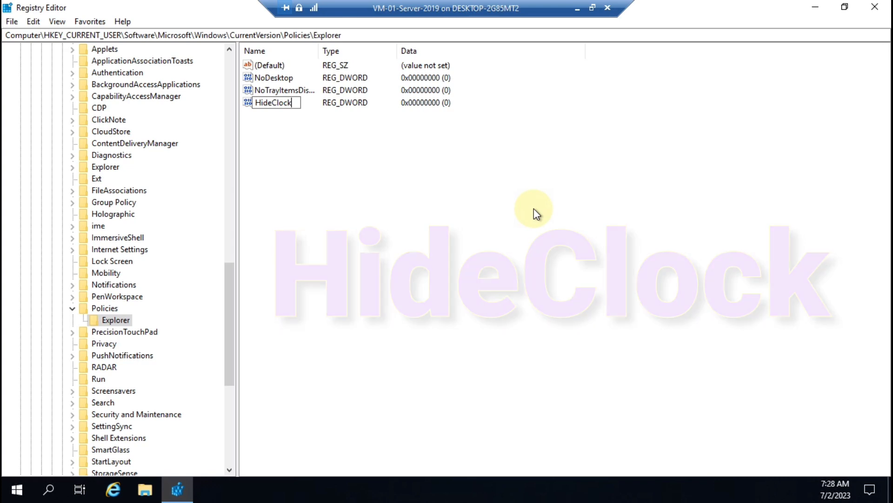
key("Return")
key("Return")
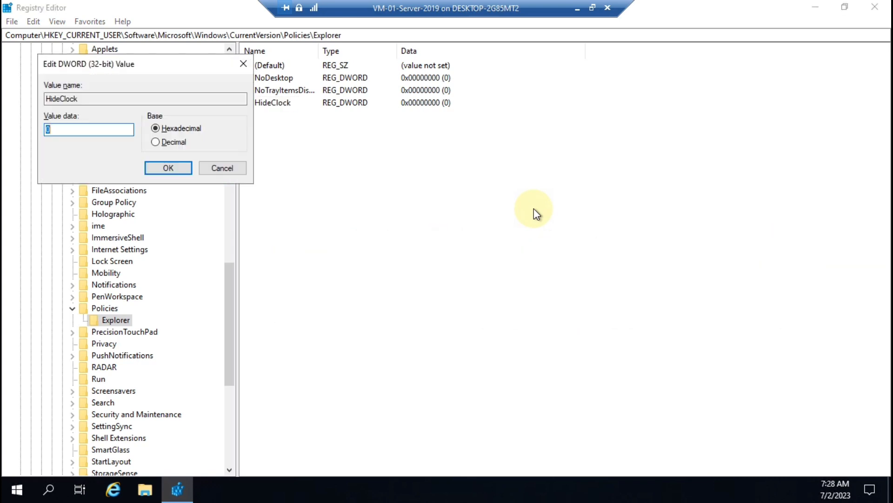
type("1")
key("Return")
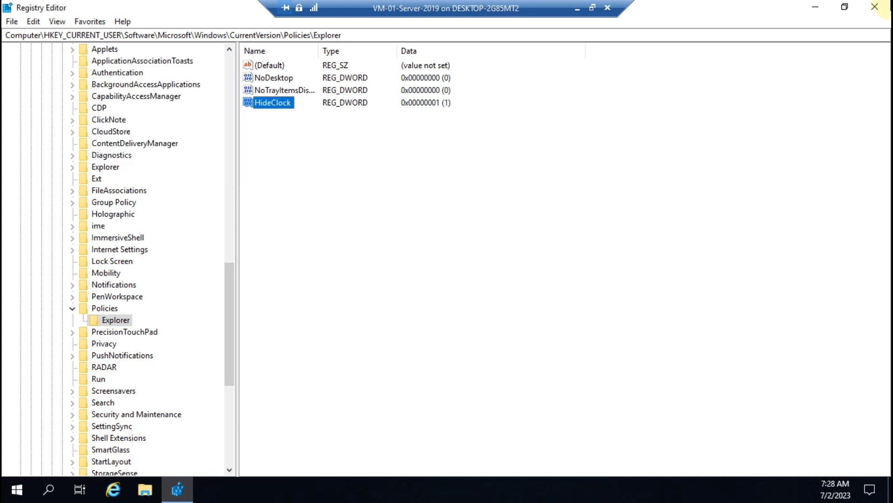
left_click(875, 7)
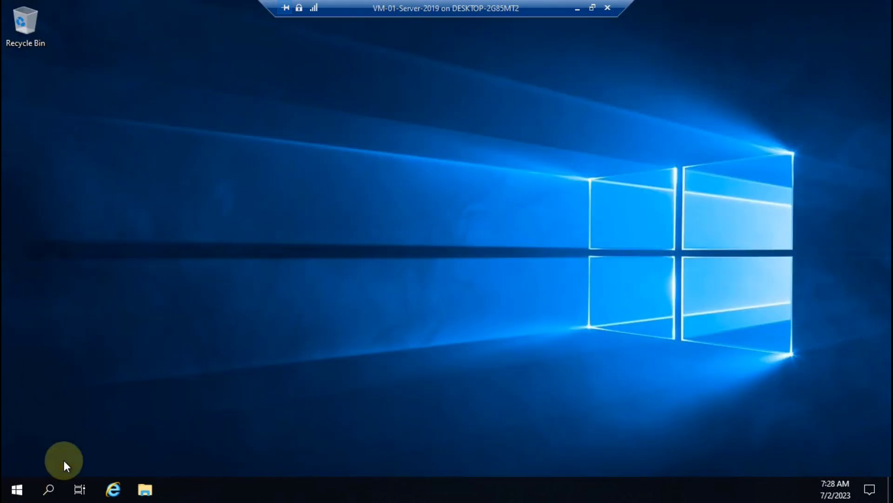
Sign out of the server by rerunning shutdown /l from the Run history
key("super+r")
key("Down")
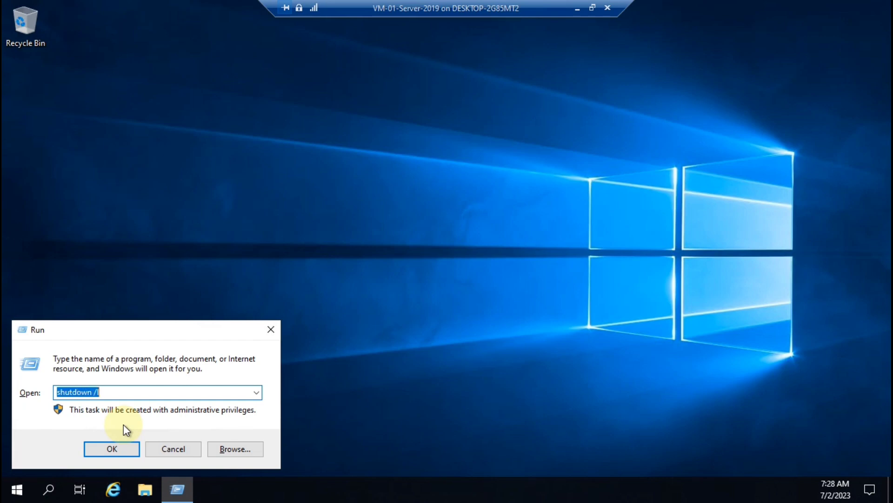
key("Return")
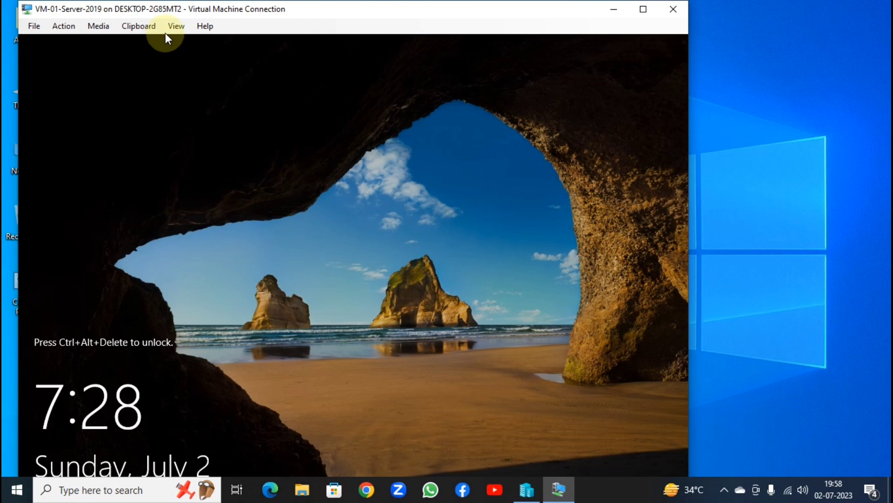
Turn off enhanced session, sign back in with the password, and switch to full screen
left_click(170, 27)
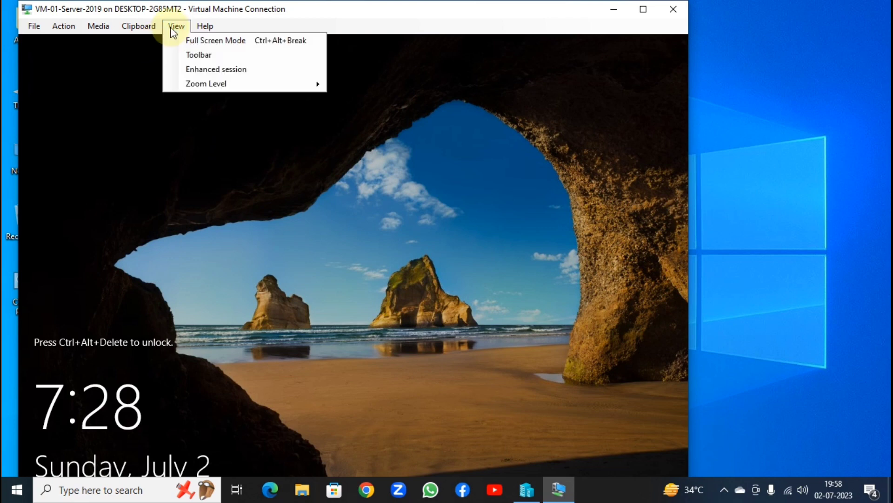
left_click(203, 70)
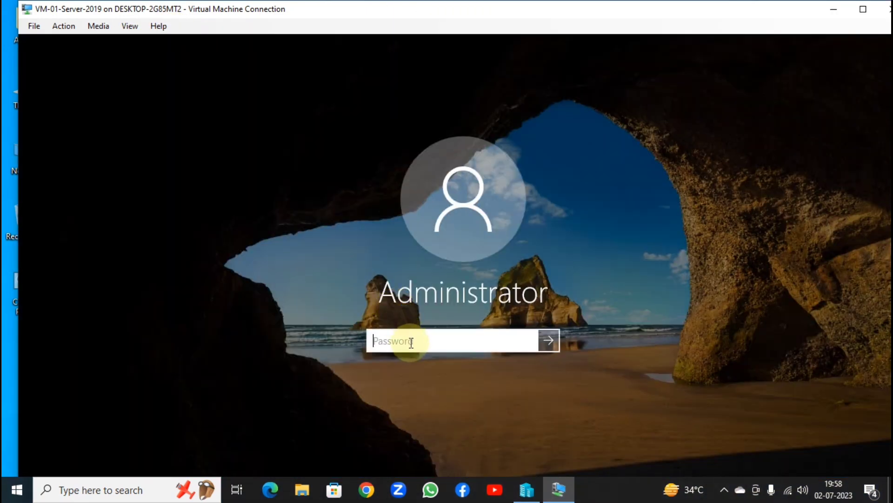
type("•••••••")
key("Return")
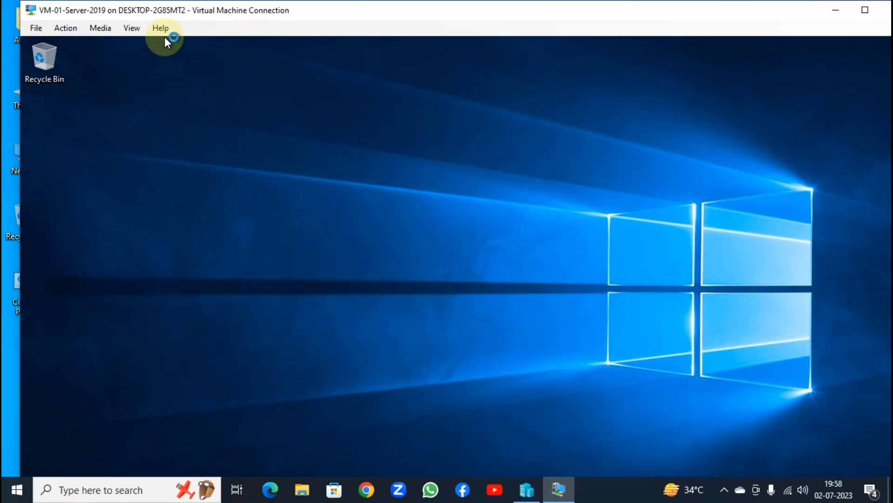
left_click(135, 29)
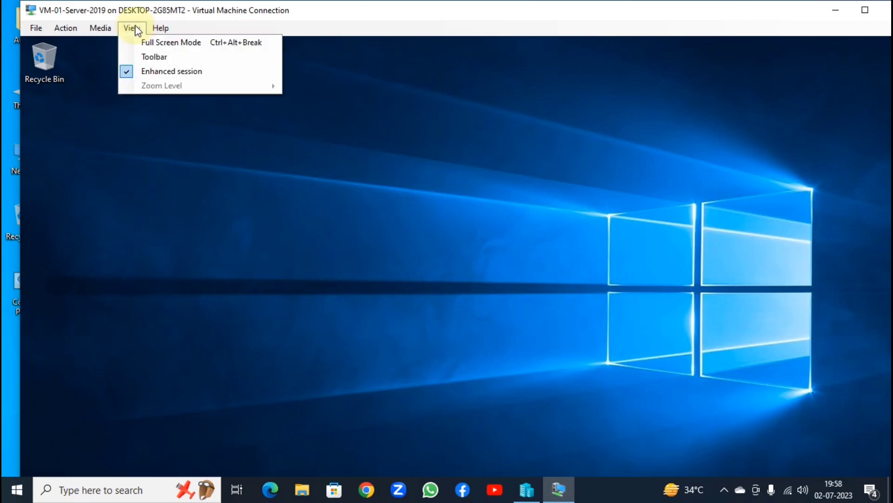
left_click(172, 42)
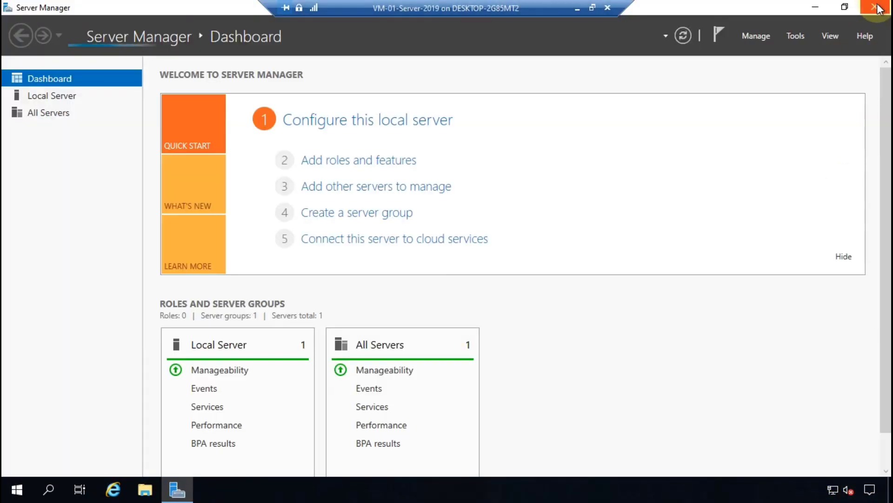
Close Server Manager and refresh the desktop so the taskbar shows no clock
left_click(871, 6)
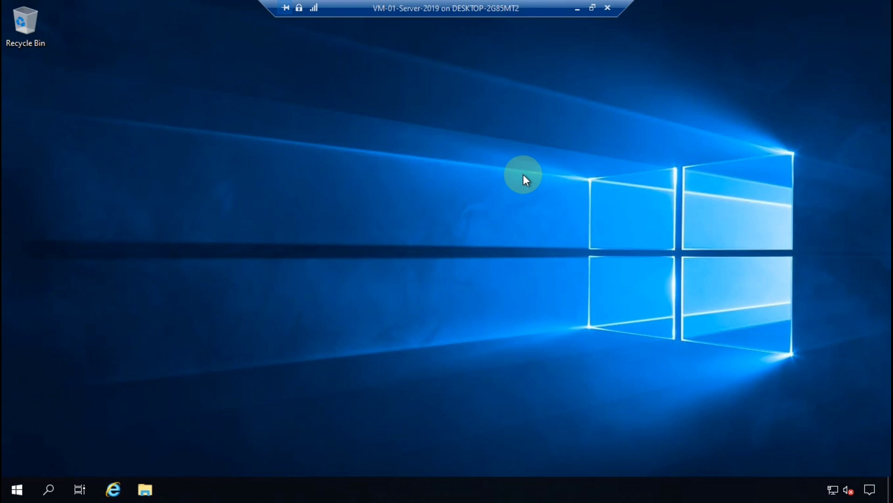
right_click(409, 144)
left_click(444, 187)
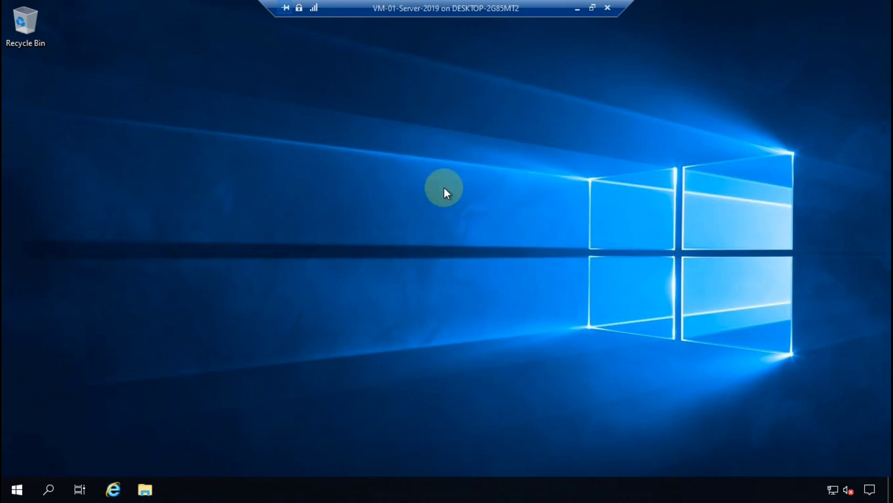